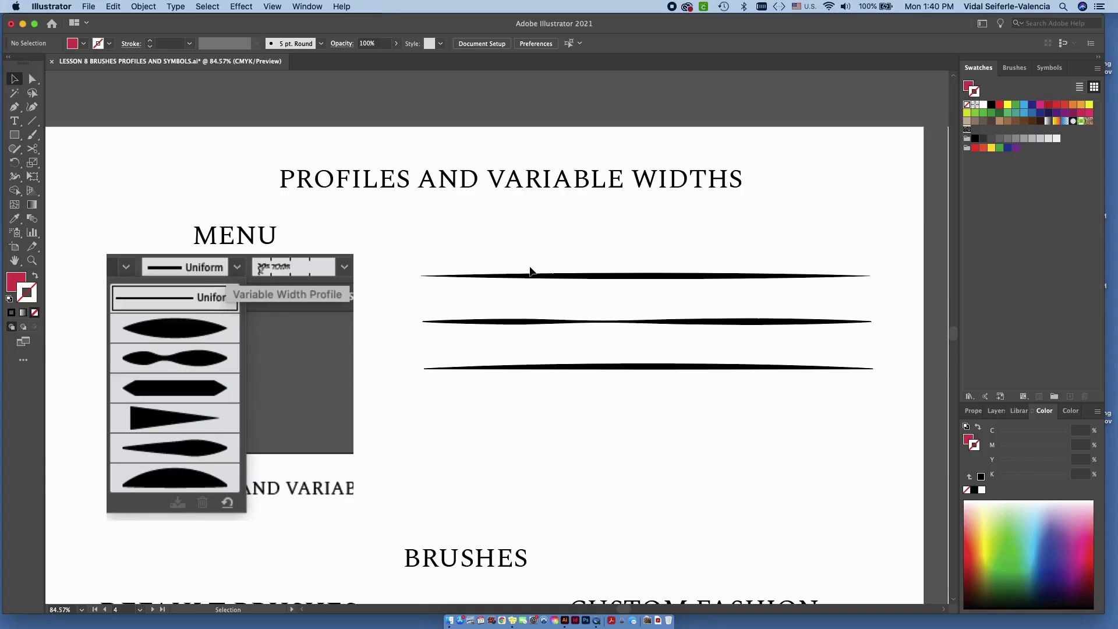
{"action": "left_click", "coordinate": [665, 276]}
{"action": "key", "text": "p"}
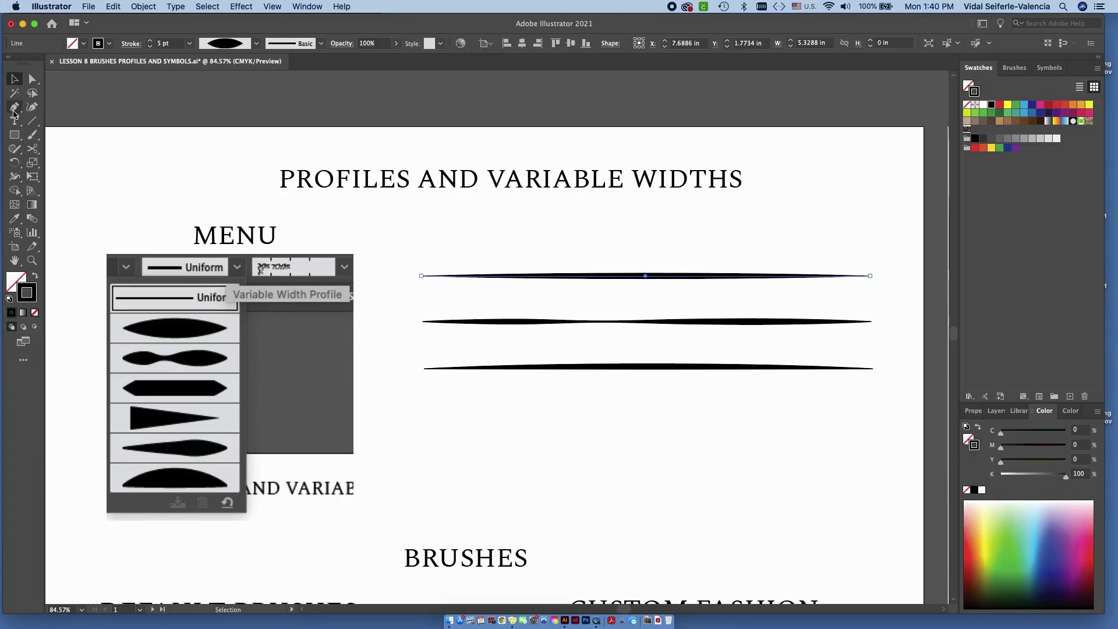
{"action": "left_click", "coordinate": [415, 238]}
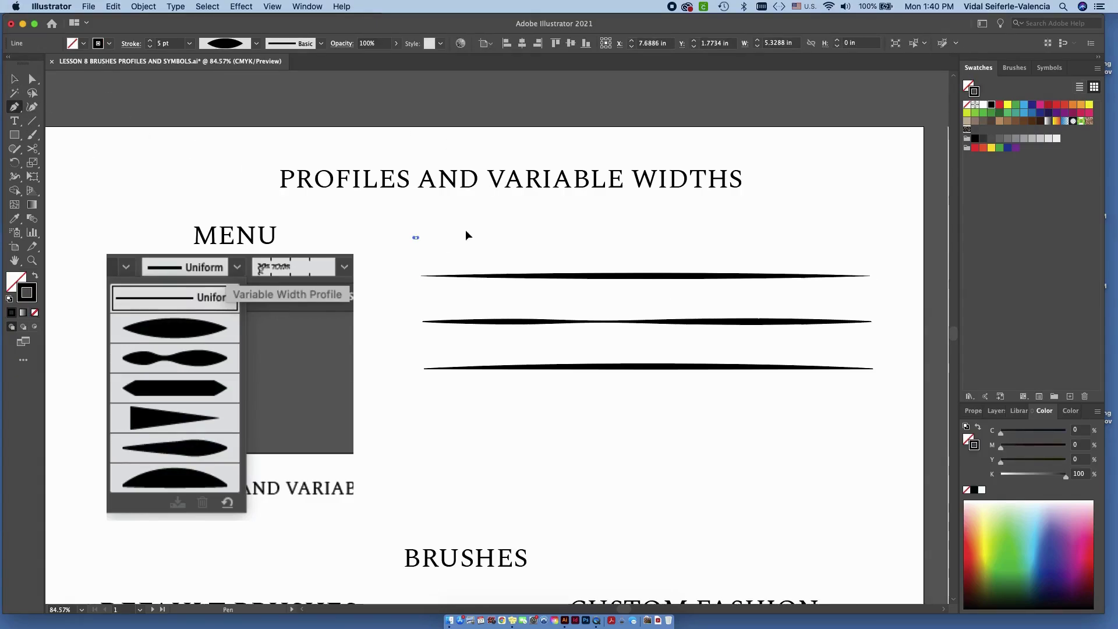
{"action": "left_click", "coordinate": [866, 229]}
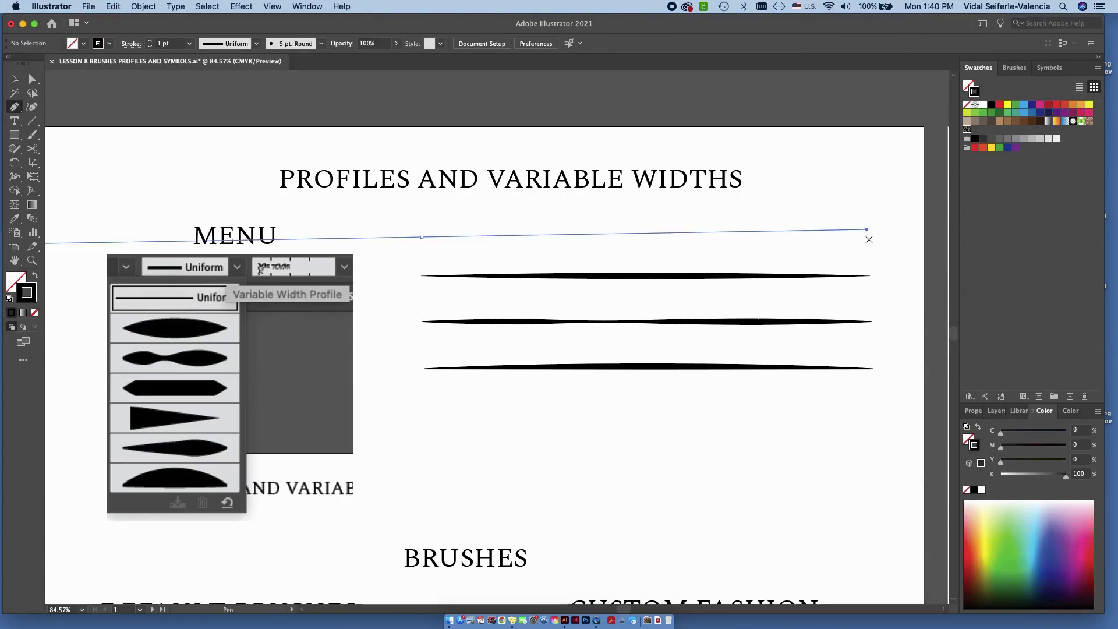
{"action": "key", "text": "super+z"}
Step: Draw a straight horizontal line about 5.2 in long with the Pen tool, above the three existing tapered lines
{"action": "left_click", "coordinate": [430, 230]}
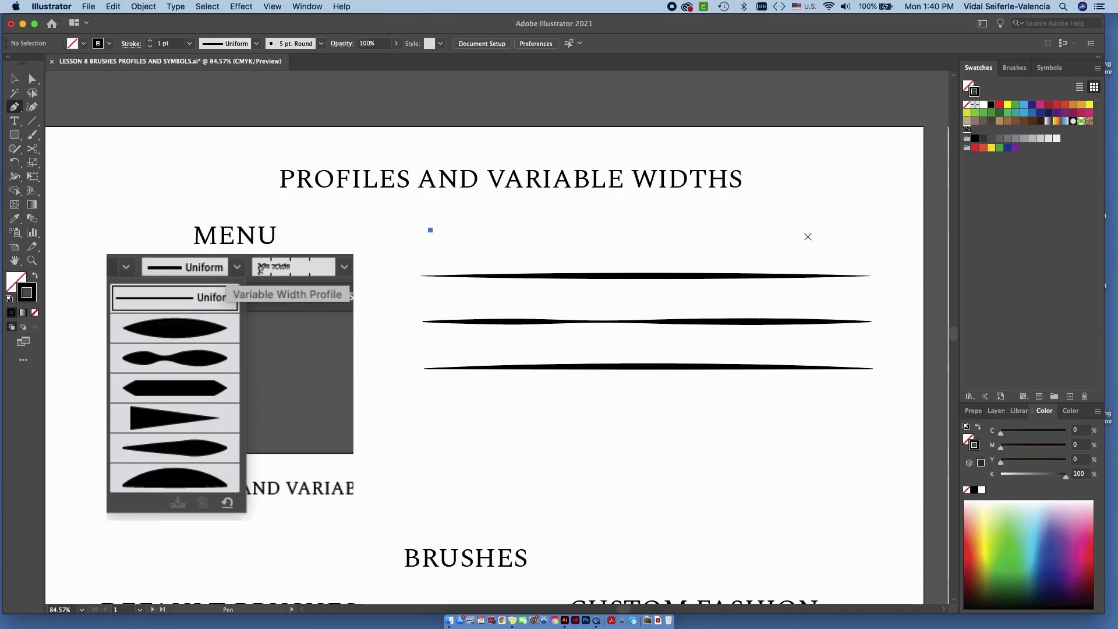
{"action": "left_click", "coordinate": [869, 230]}
{"action": "key", "text": "v"}
{"action": "left_click", "coordinate": [811, 180]}
Step: Set the new top line's stroke weight to 6 pt
{"action": "left_click", "coordinate": [780, 230]}
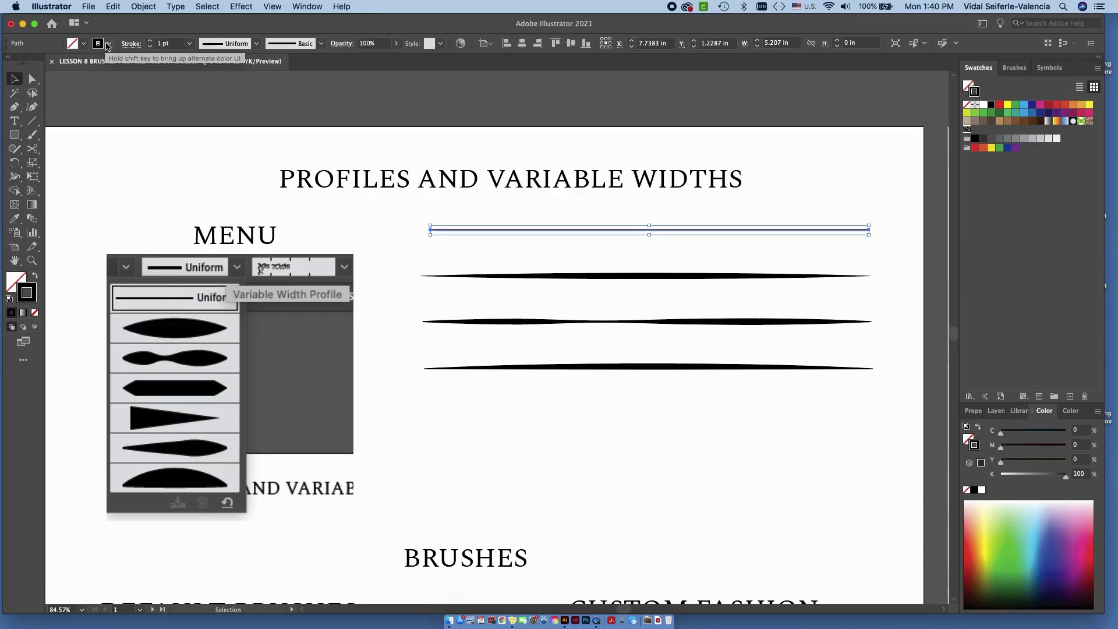
{"action": "left_click", "coordinate": [149, 40]}
{"action": "left_click", "coordinate": [150, 41]}
{"action": "left_click", "coordinate": [150, 41]}
{"action": "left_click", "coordinate": [149, 40]}
{"action": "left_click", "coordinate": [150, 41]}
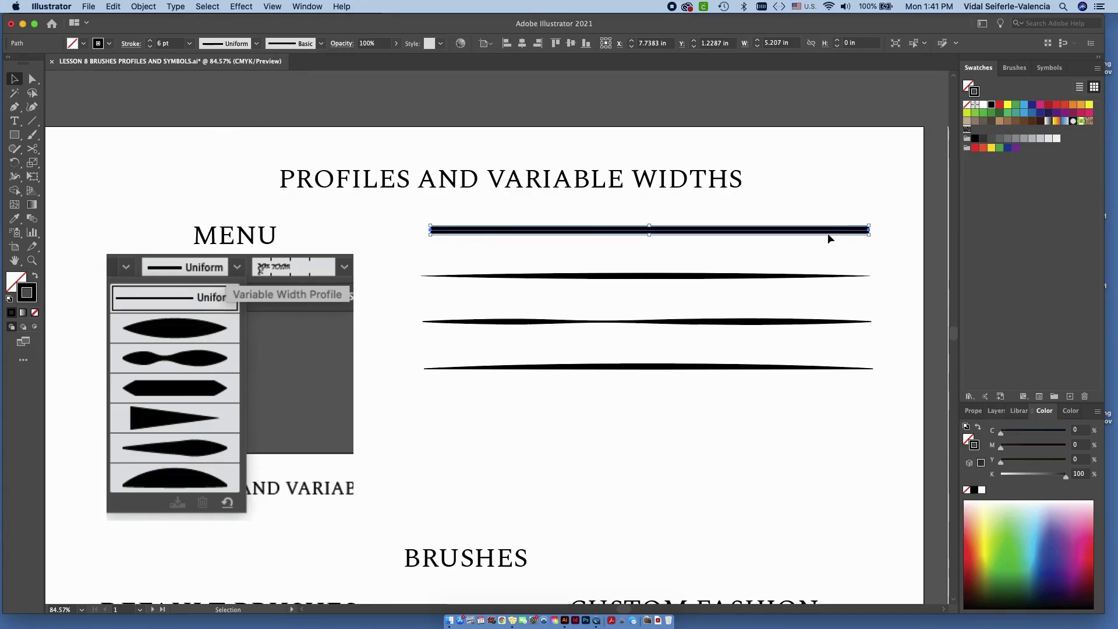
{"action": "left_click", "coordinate": [839, 210]}
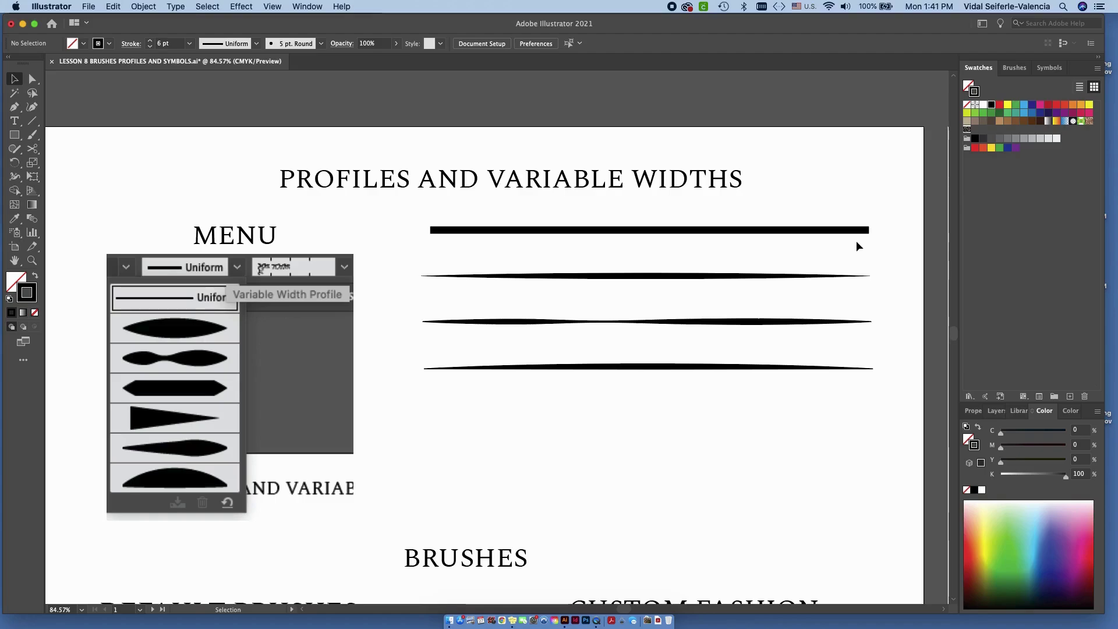
Step: Apply the lens-shaped variable width profile, tapered at both ends, to the uniform 6 pt line
{"action": "left_click", "coordinate": [822, 234]}
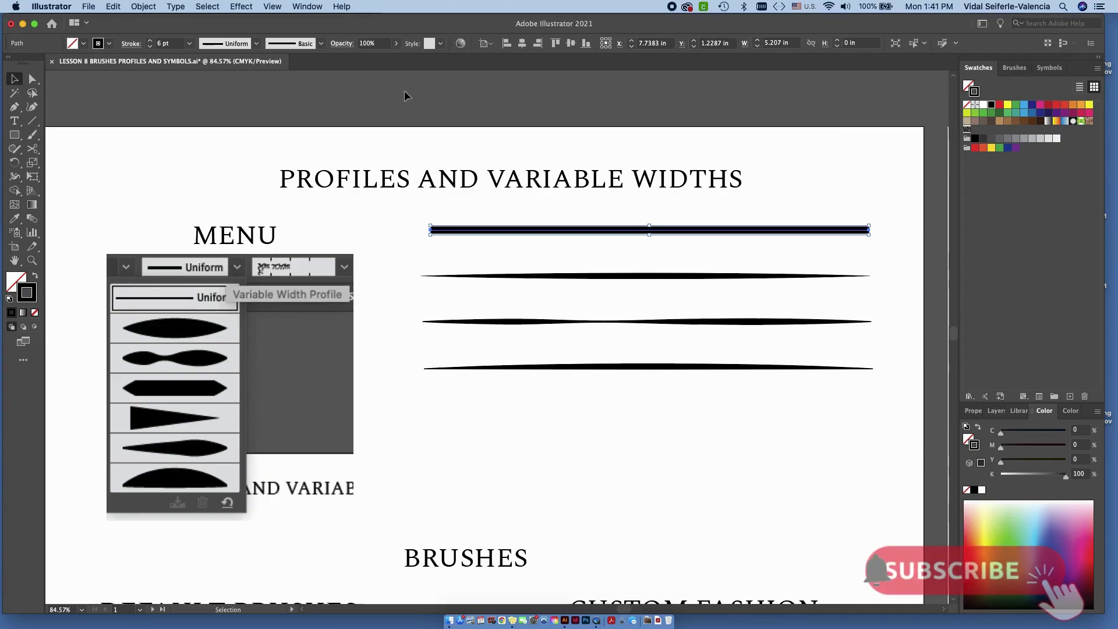
{"action": "left_click", "coordinate": [256, 45]}
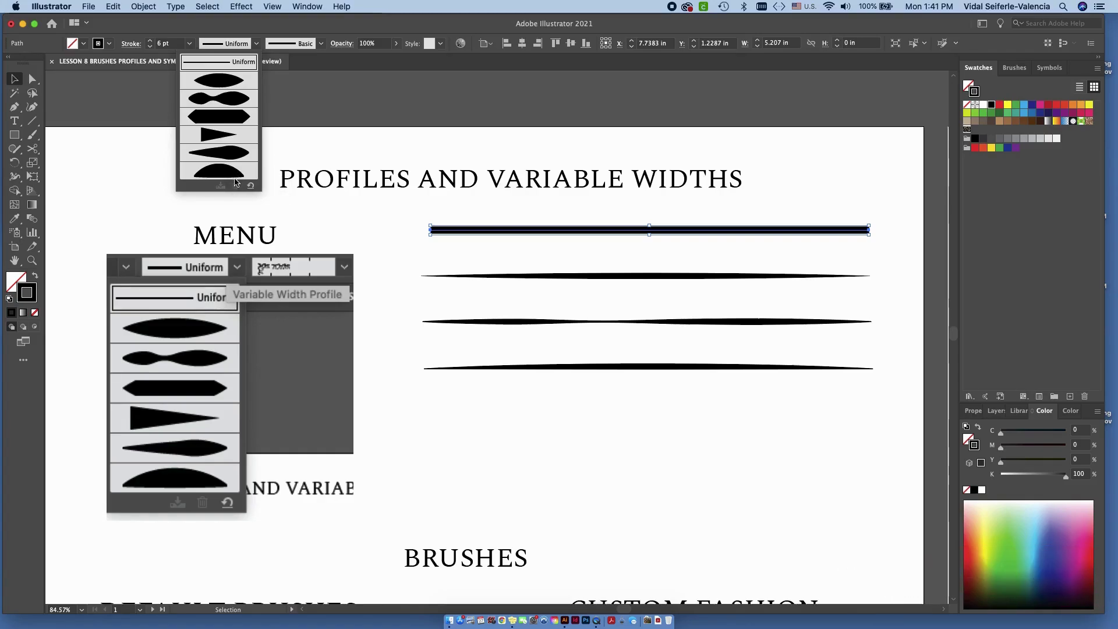
{"action": "left_click", "coordinate": [222, 85]}
{"action": "left_click", "coordinate": [388, 247]}
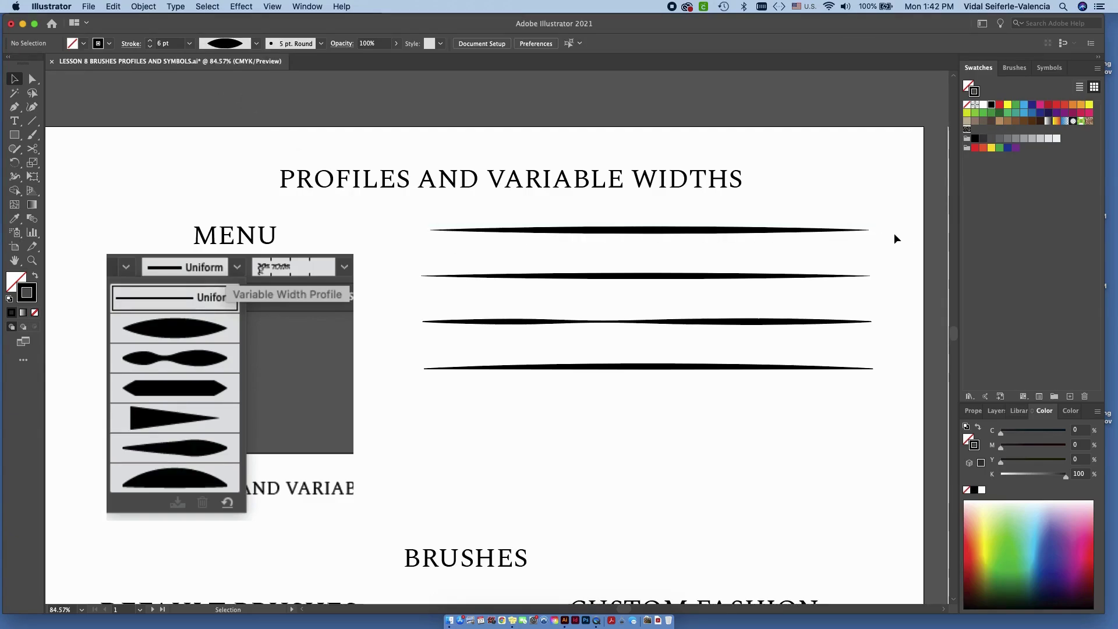
Step: Change the top line's variable width profile to the double-bulge shape with a narrow middle
{"action": "left_click", "coordinate": [595, 233]}
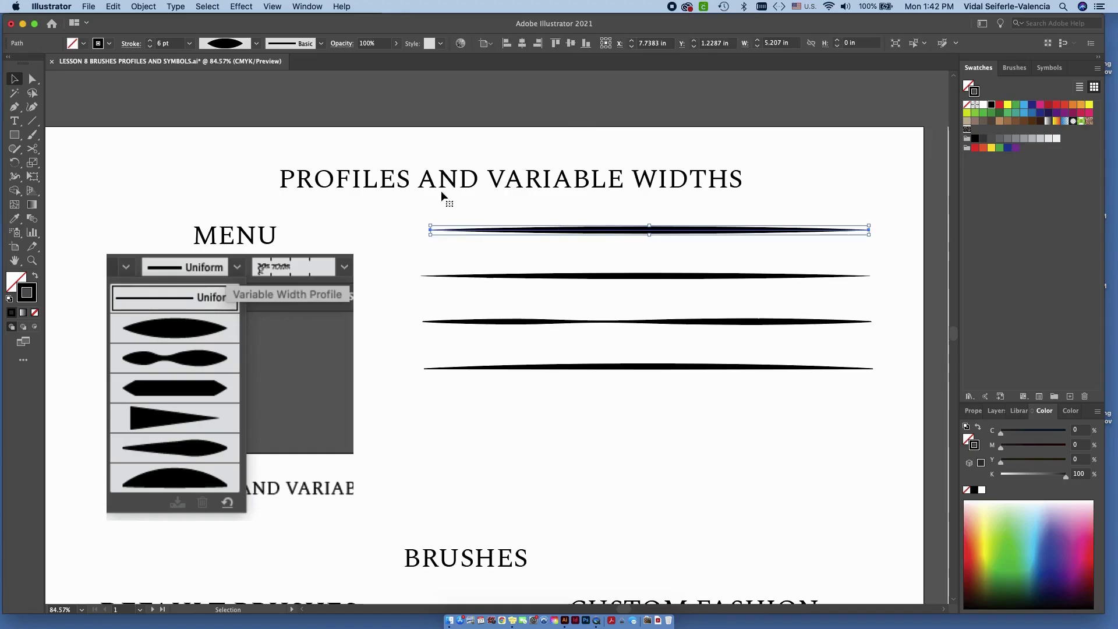
{"action": "left_click", "coordinate": [256, 43]}
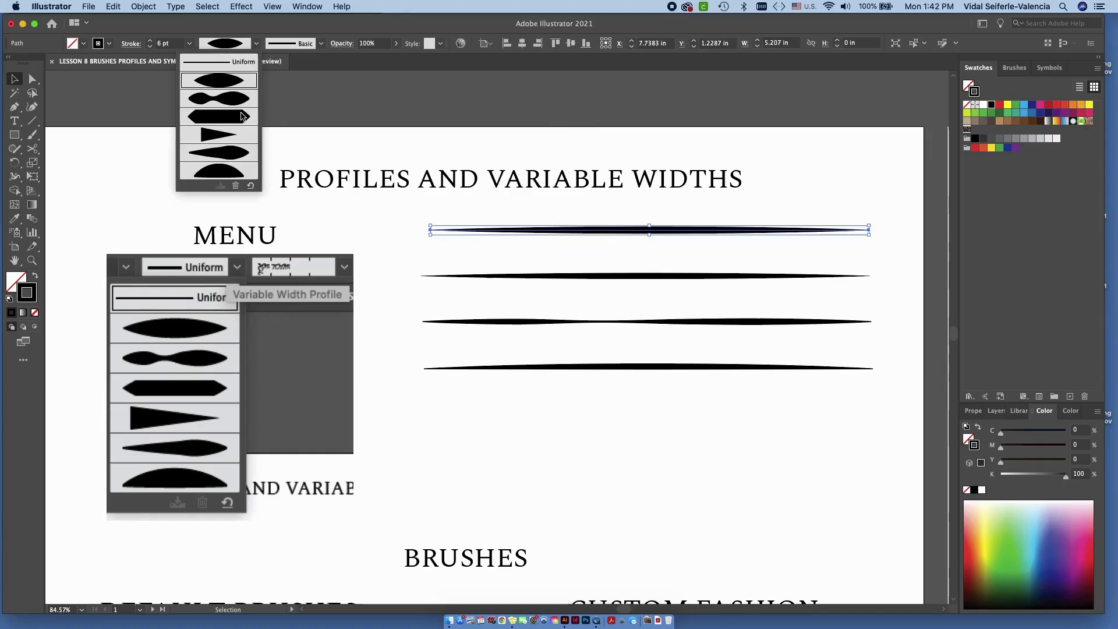
{"action": "left_click", "coordinate": [210, 102]}
{"action": "left_click", "coordinate": [417, 246]}
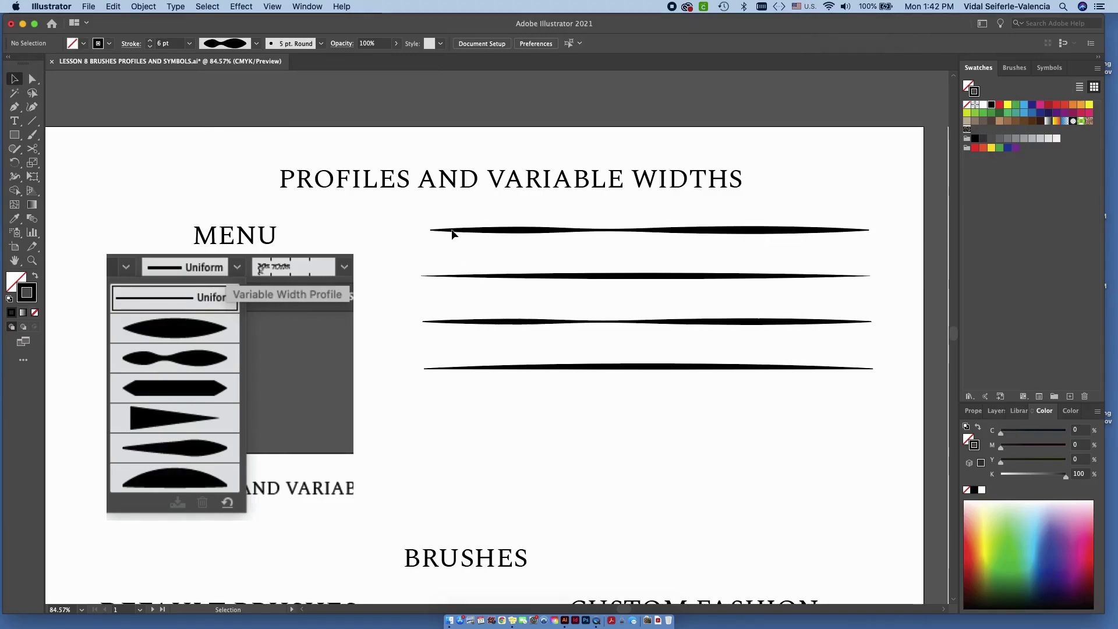
Step: Apply the flat width profile with short pointed ends to the second line from the top
{"action": "left_click", "coordinate": [610, 277]}
{"action": "left_click", "coordinate": [256, 44]}
{"action": "left_click", "coordinate": [240, 122]}
{"action": "left_click", "coordinate": [456, 289]}
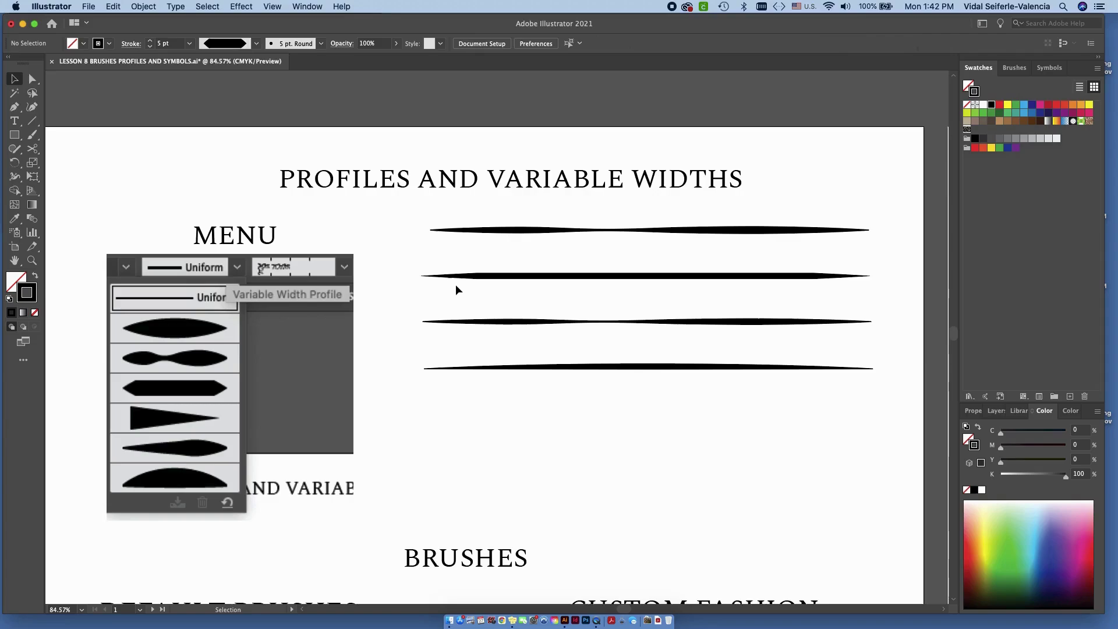
Step: Change the top line's variable width profile back to the lens shape
{"action": "double_click", "coordinate": [514, 228]}
{"action": "left_click", "coordinate": [256, 43]}
{"action": "left_click", "coordinate": [217, 169]}
{"action": "double_click", "coordinate": [469, 255]}
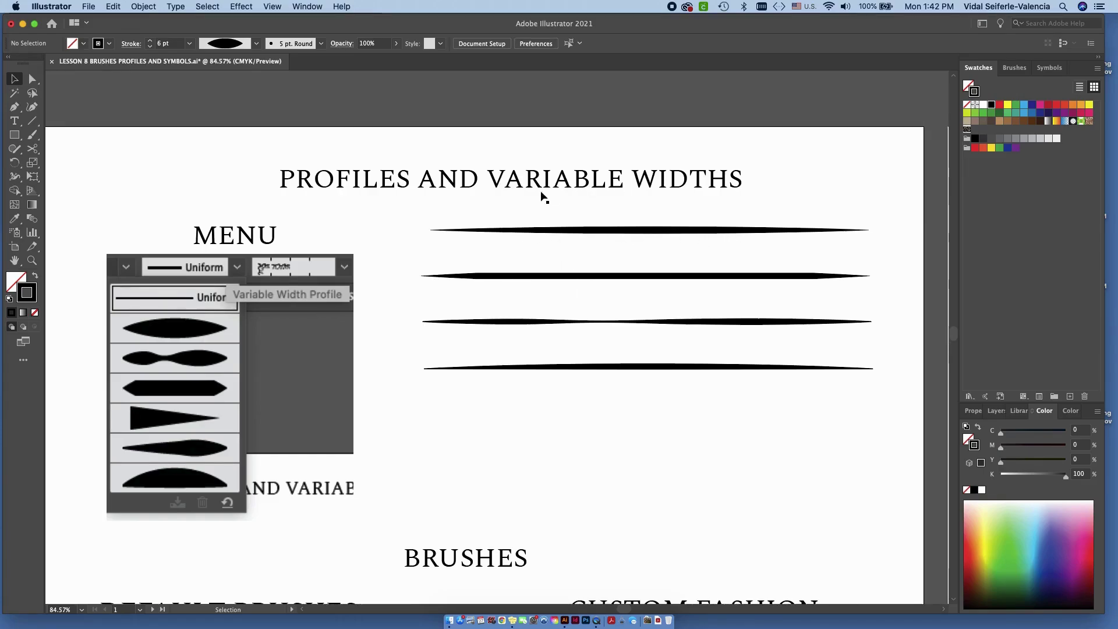
{"action": "left_click", "coordinate": [256, 43]}
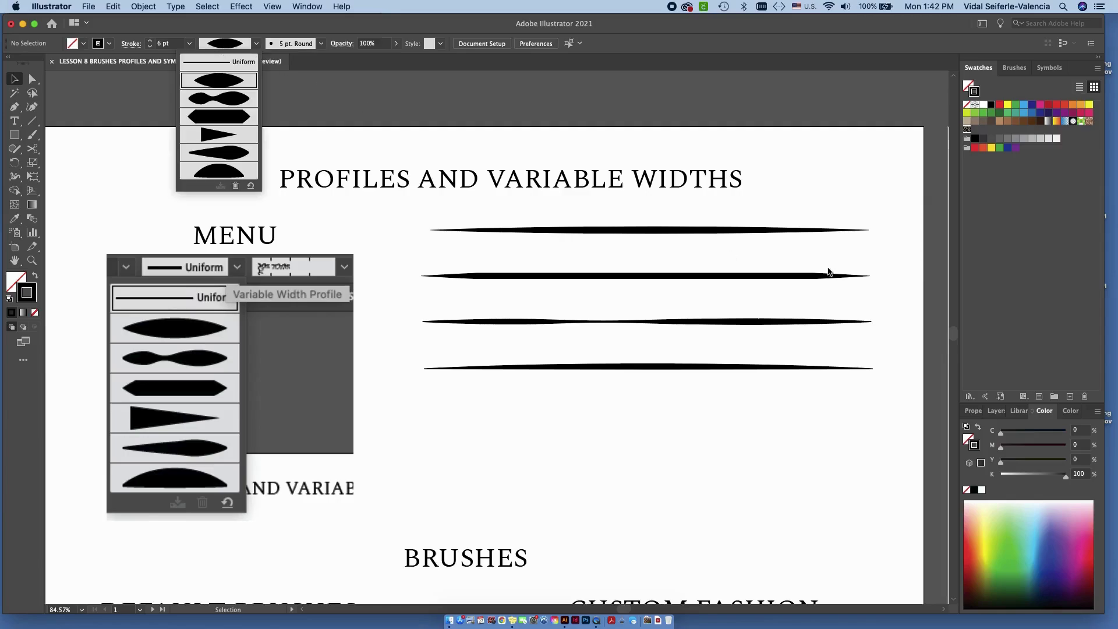
{"action": "left_click", "coordinate": [611, 419]}
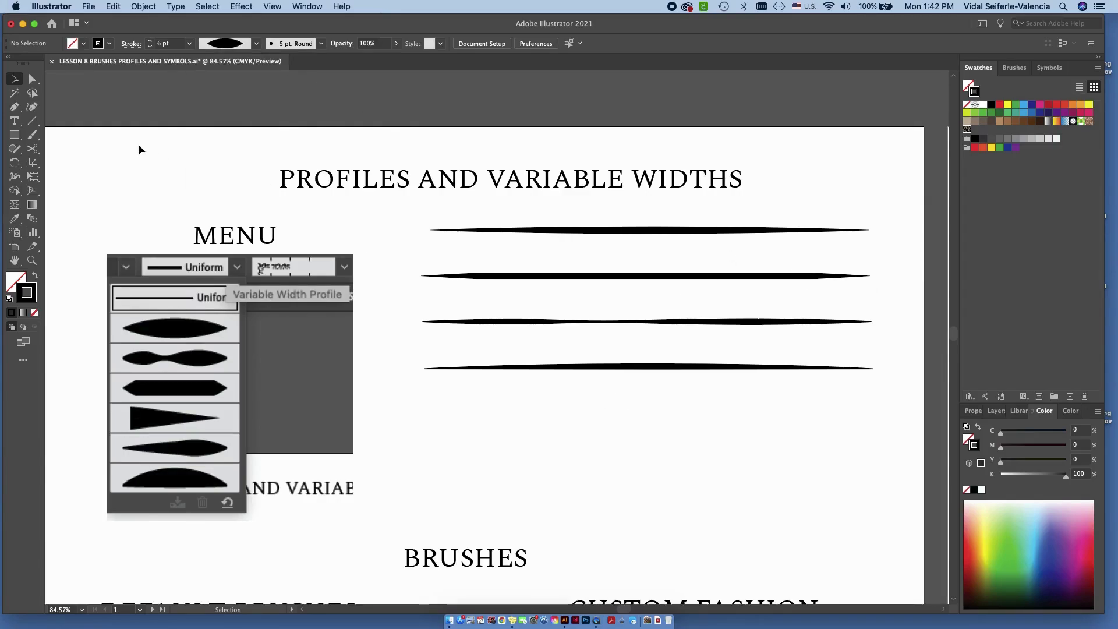
{"action": "left_click", "coordinate": [14, 106]}
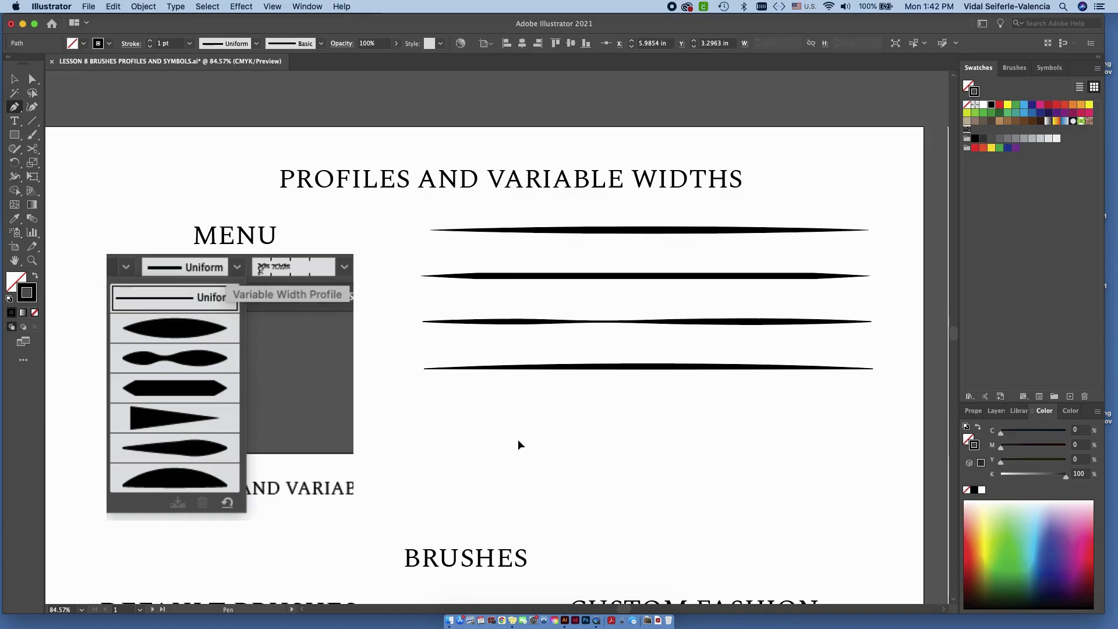
{"action": "left_click", "coordinate": [551, 411]}
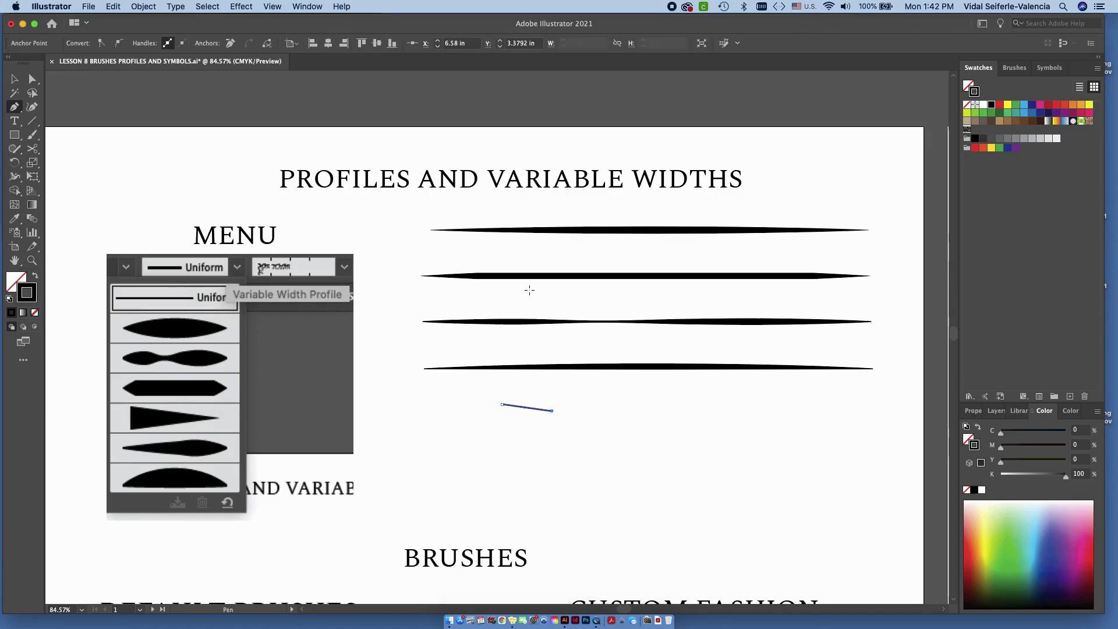
{"action": "key", "text": "Delete"}
{"action": "left_click", "coordinate": [32, 120]}
Step: Draw an open Z-shaped curve about 1.04 by 0.52 in below the lines with the Pen tool
{"action": "left_click", "coordinate": [17, 107]}
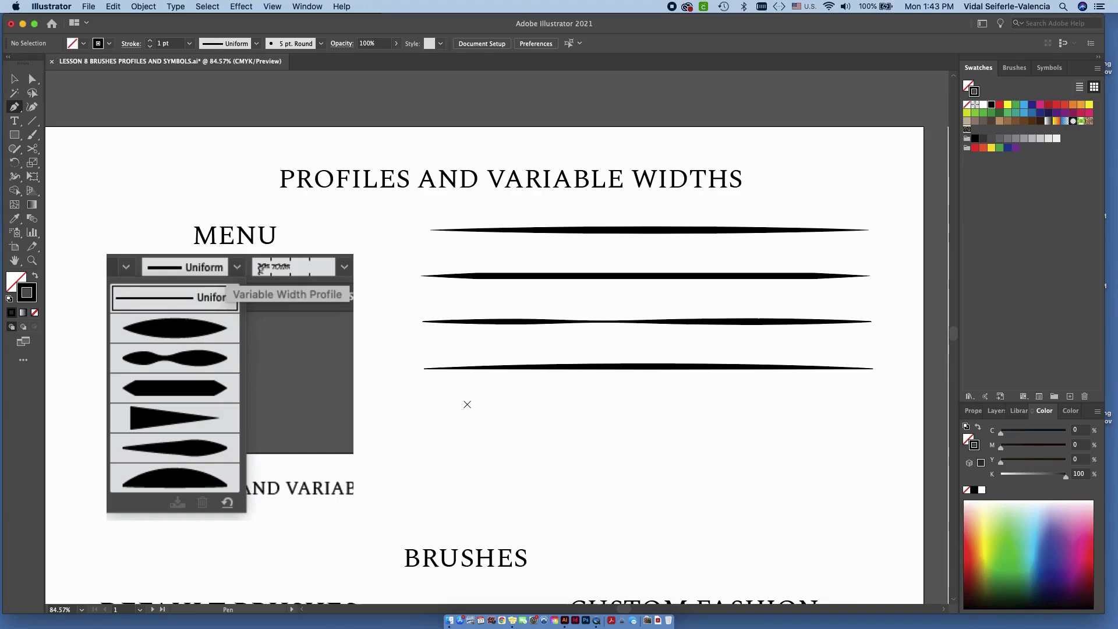
{"action": "left_click", "coordinate": [464, 419]}
{"action": "mouse_move", "coordinate": [534, 425]}
{"action": "left_mouse_down"}
{"action": "mouse_move", "coordinate": [472, 447]}
{"action": "mouse_move", "coordinate": [554, 455]}
{"action": "left_mouse_up"}
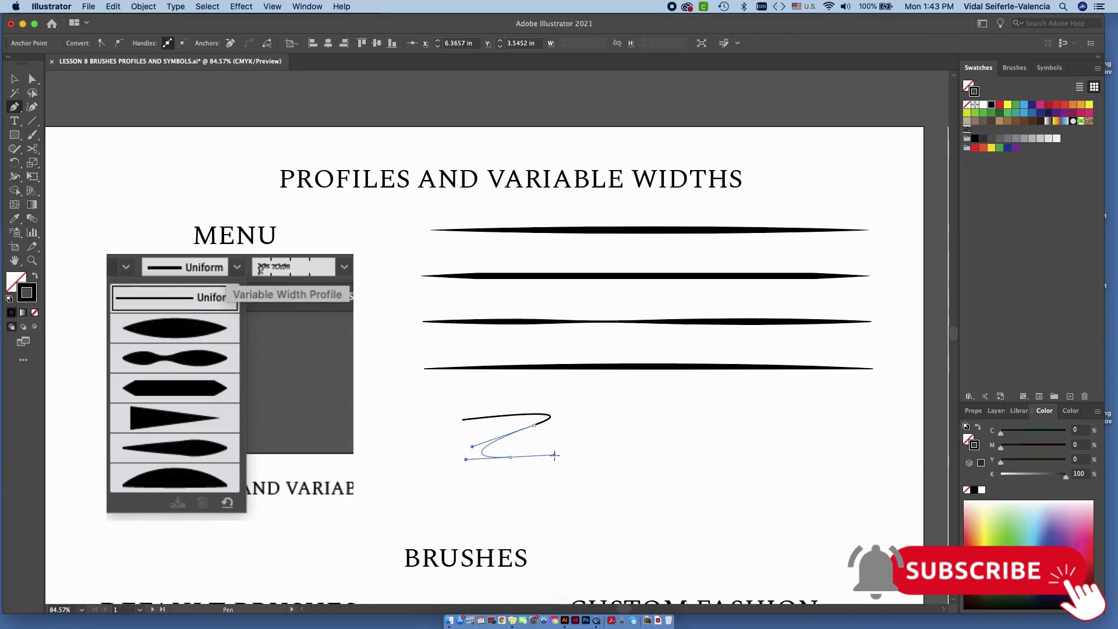
{"action": "key", "text": "v"}
{"action": "left_click", "coordinate": [635, 423]}
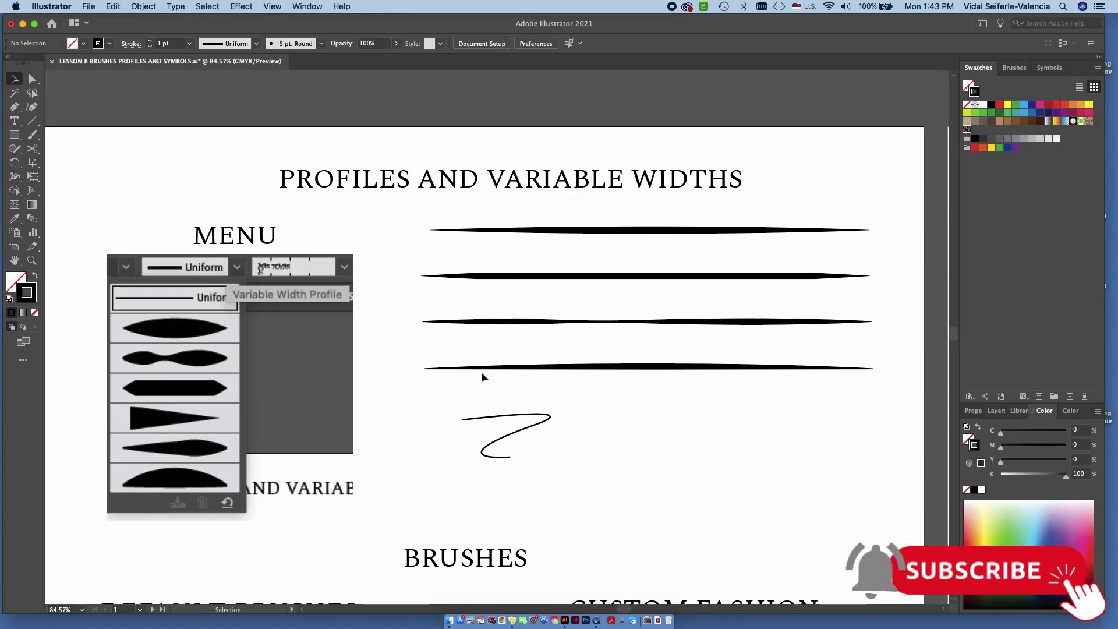
Step: Apply the flat width profile with short pointed ends to the Z-shaped curve
{"action": "left_click", "coordinate": [540, 416]}
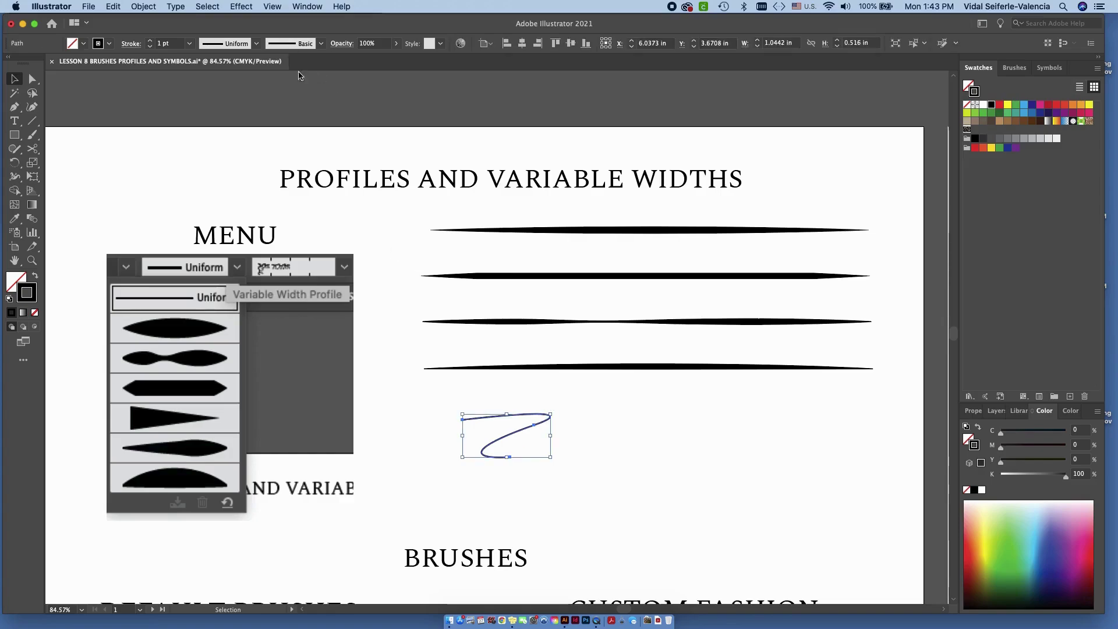
{"action": "left_click", "coordinate": [257, 44]}
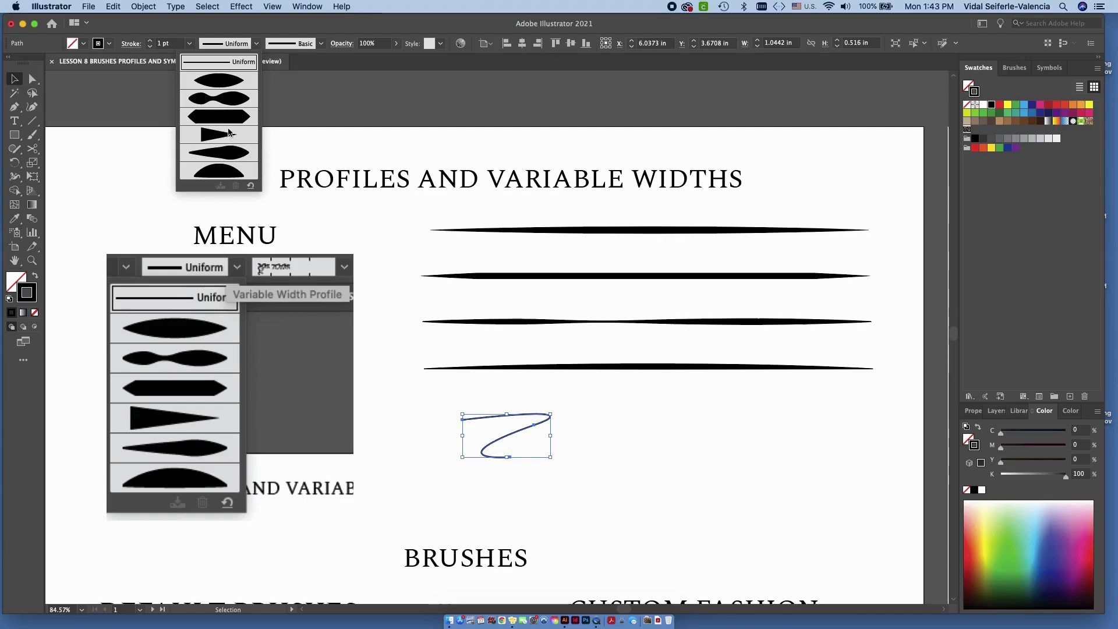
{"action": "left_click", "coordinate": [224, 116]}
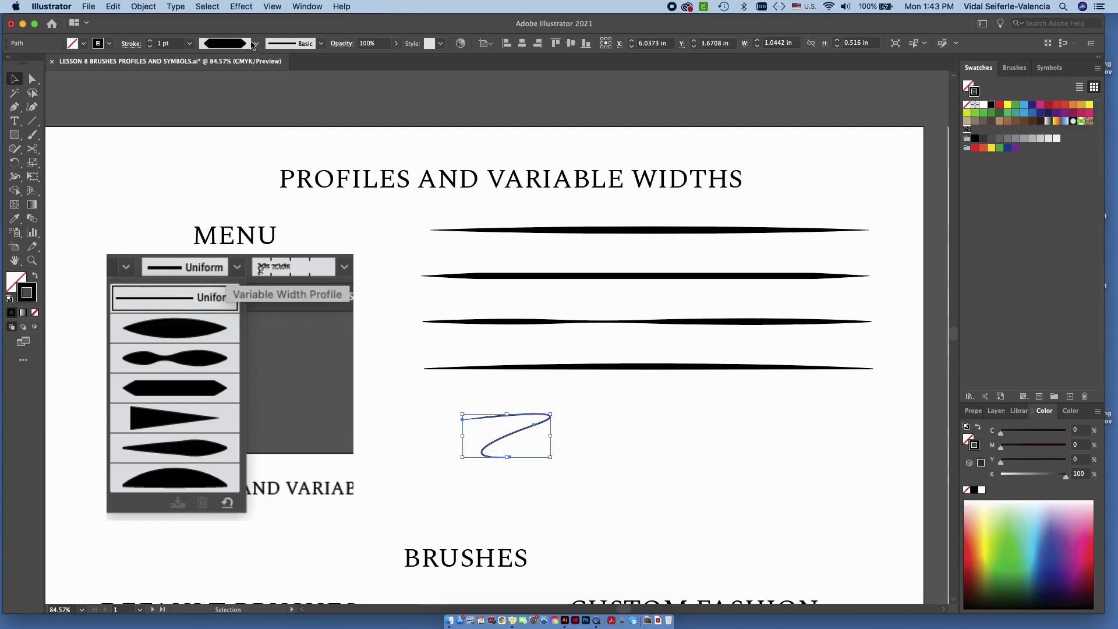
{"action": "left_click", "coordinate": [575, 444]}
{"action": "scroll", "coordinate": [475, 394], "scroll_direction": "up", "scroll_amount": 3}
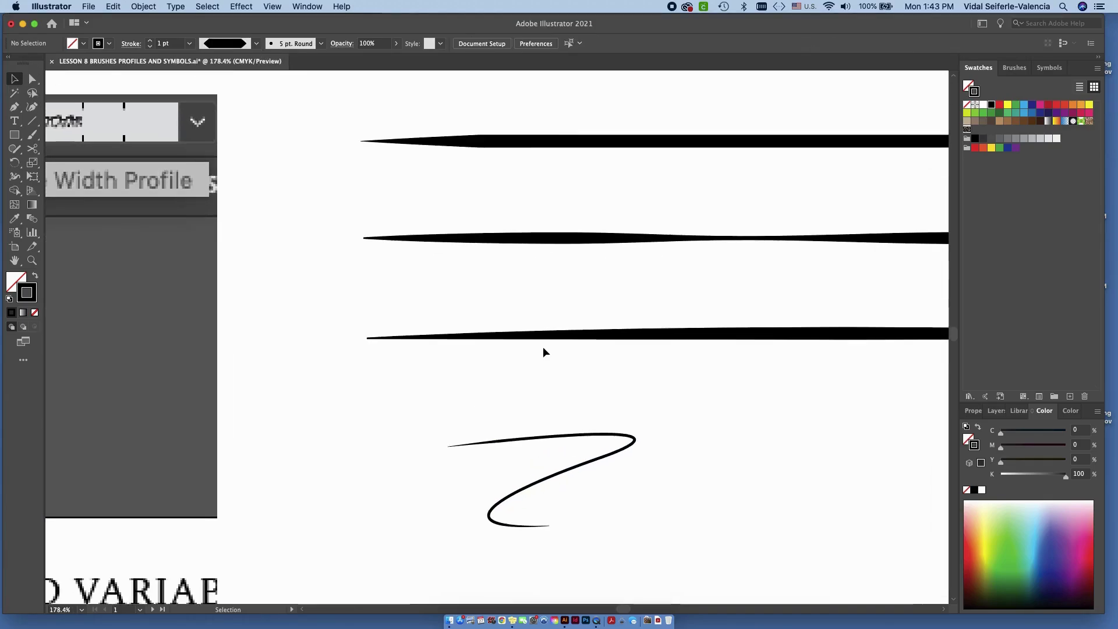
Step: Draw a rectangle about 2.46 by 0.94 in beside the Z-shaped curve, below the lowest line
{"action": "left_click", "coordinate": [618, 333]}
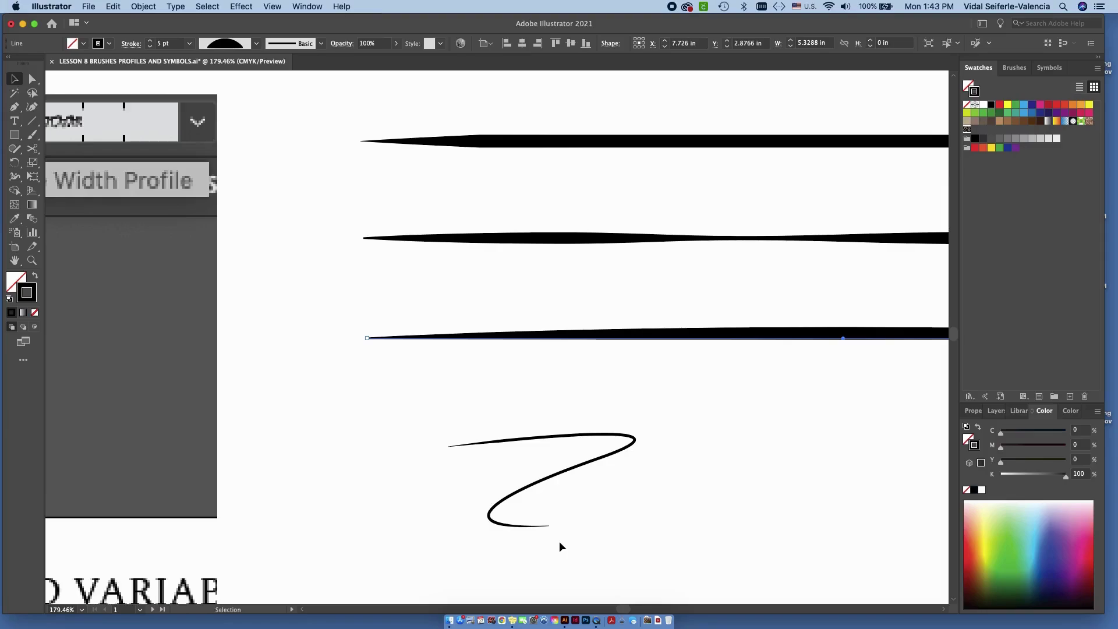
{"action": "mouse_move", "coordinate": [738, 355]}
{"action": "left_mouse_down"}
{"action": "mouse_move", "coordinate": [632, 316]}
{"action": "mouse_move", "coordinate": [855, 414]}
{"action": "left_mouse_up"}
{"action": "scroll", "coordinate": [608, 323], "scroll_direction": "down", "scroll_amount": 3}
{"action": "key", "text": "m"}
{"action": "key", "text": "v"}
{"action": "left_click", "coordinate": [735, 447]}
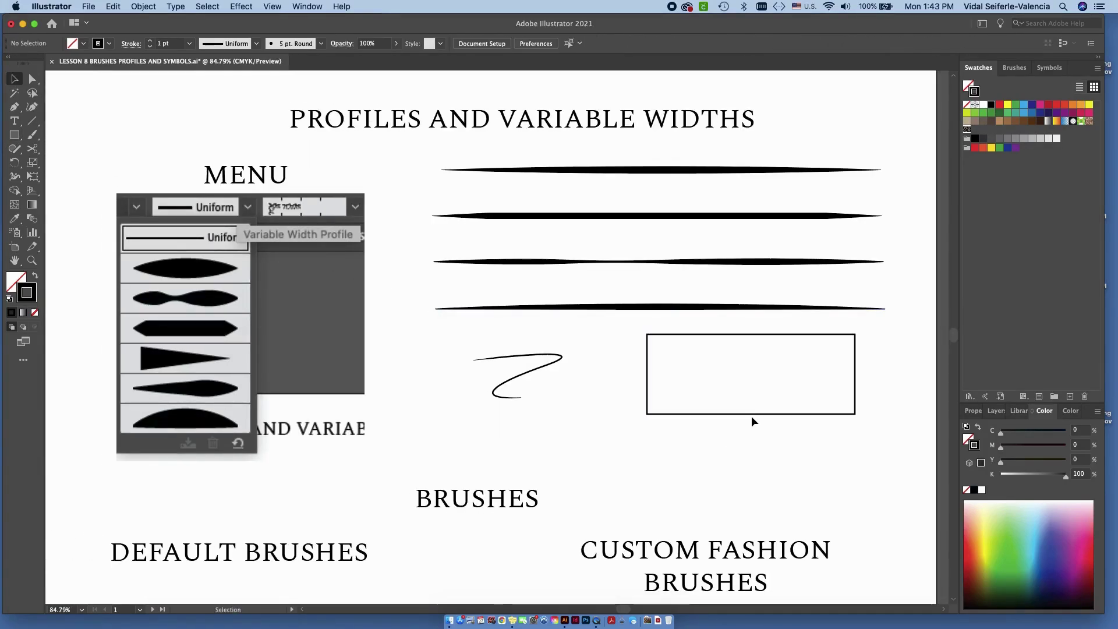
Step: Apply the double-bulge variable width profile to the rectangle's stroke
{"action": "left_click", "coordinate": [740, 414]}
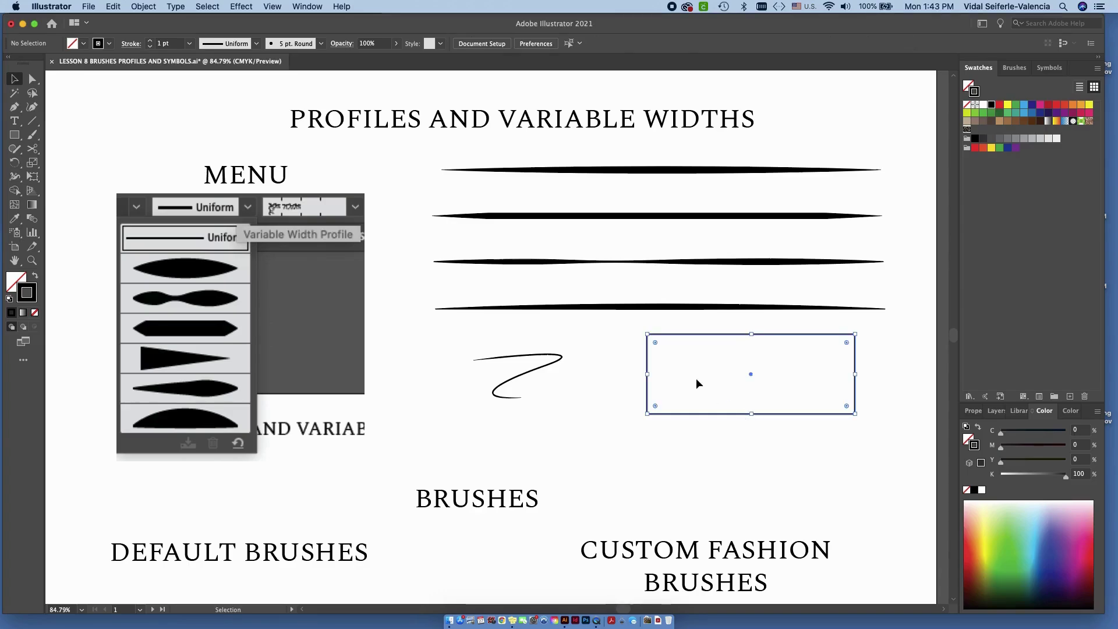
{"action": "left_click", "coordinate": [256, 43]}
{"action": "left_click", "coordinate": [219, 97]}
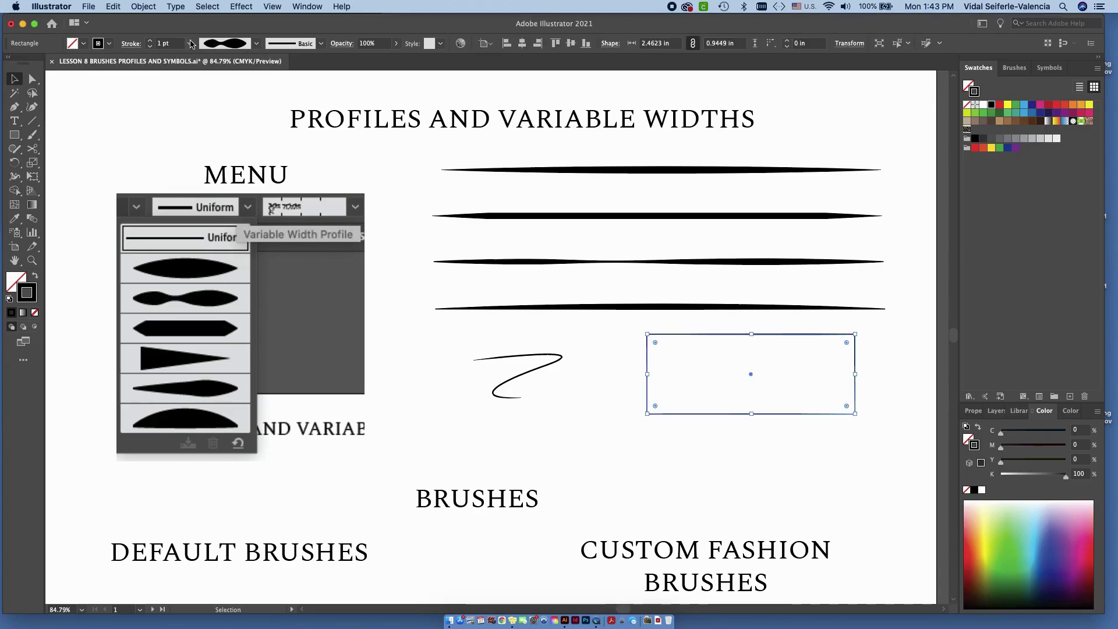
Step: Set the rectangle's stroke weight to 7 pt
{"action": "left_click", "coordinate": [150, 41]}
{"action": "left_click", "coordinate": [149, 41]}
{"action": "left_click", "coordinate": [150, 41]}
{"action": "left_click", "coordinate": [149, 41]}
{"action": "left_click", "coordinate": [149, 41]}
{"action": "left_click", "coordinate": [150, 41]}
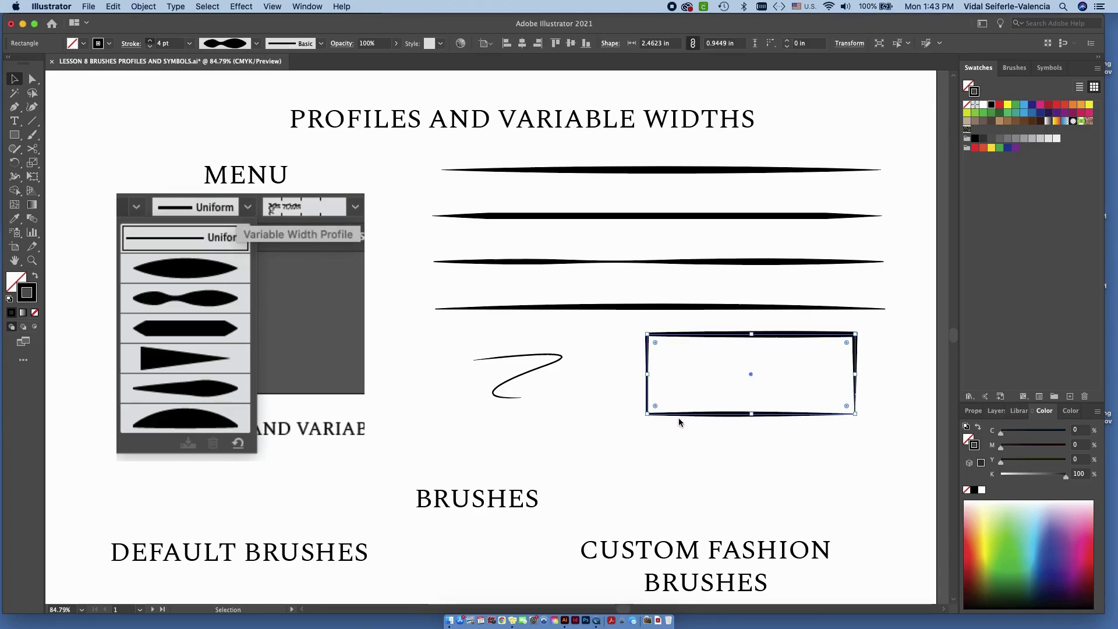
Step: Change the rectangle's variable width profile to the half-dome shape with one flat side
{"action": "left_click", "coordinate": [812, 442]}
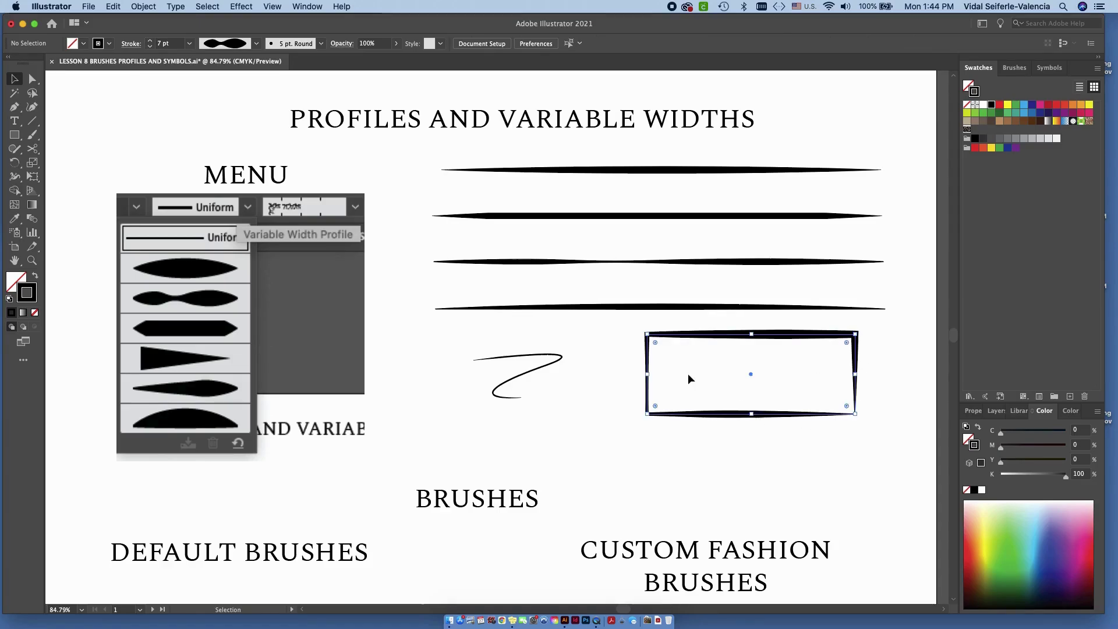
{"action": "left_click", "coordinate": [256, 43]}
{"action": "left_click", "coordinate": [232, 179]}
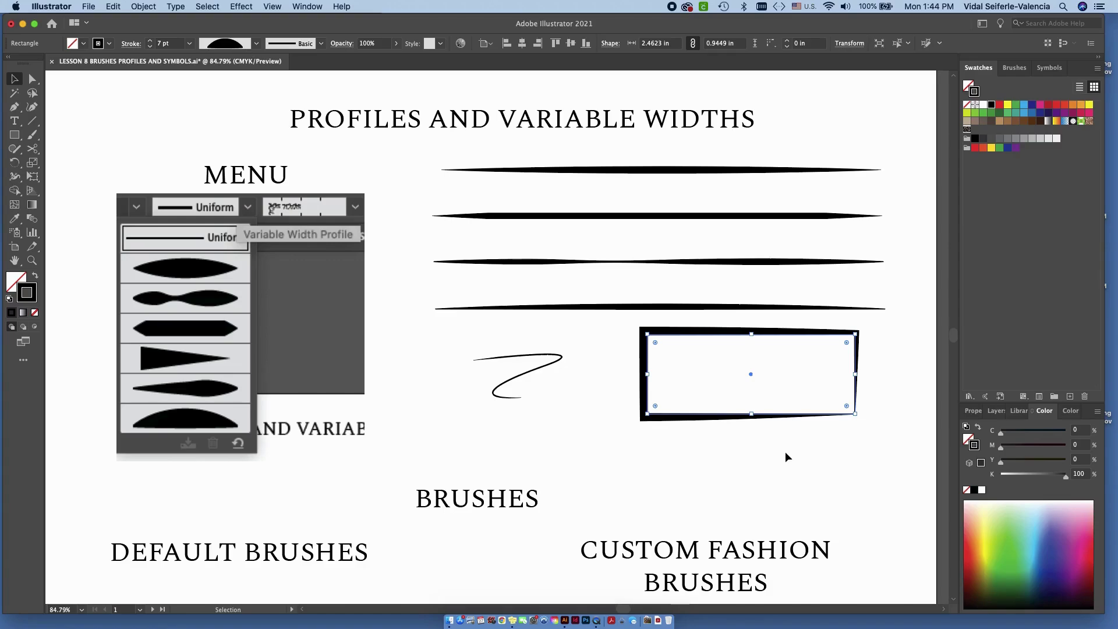
{"action": "left_click", "coordinate": [837, 426]}
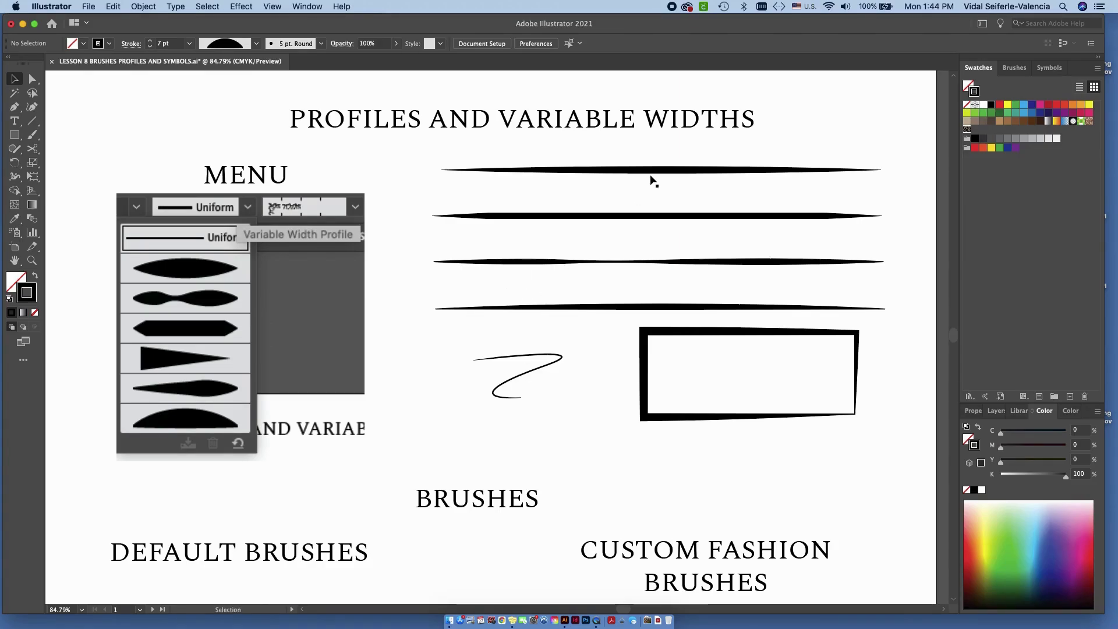
{"action": "scroll", "coordinate": [655, 181], "scroll_direction": "down", "scroll_amount": 10}
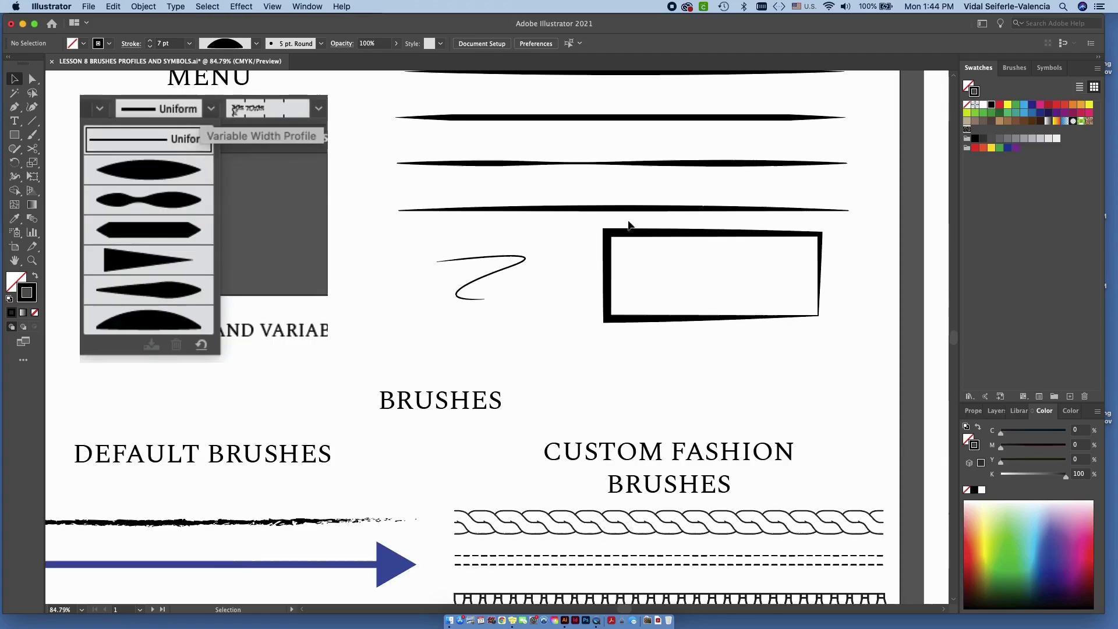
Step: Draw a horizontal straight line about 4.81 in long with the Pen tool between the Default Brushes heading and the charcoal sample line
{"action": "left_click_drag", "start_coordinate": [607, 226], "coordinate": [645, 188]}
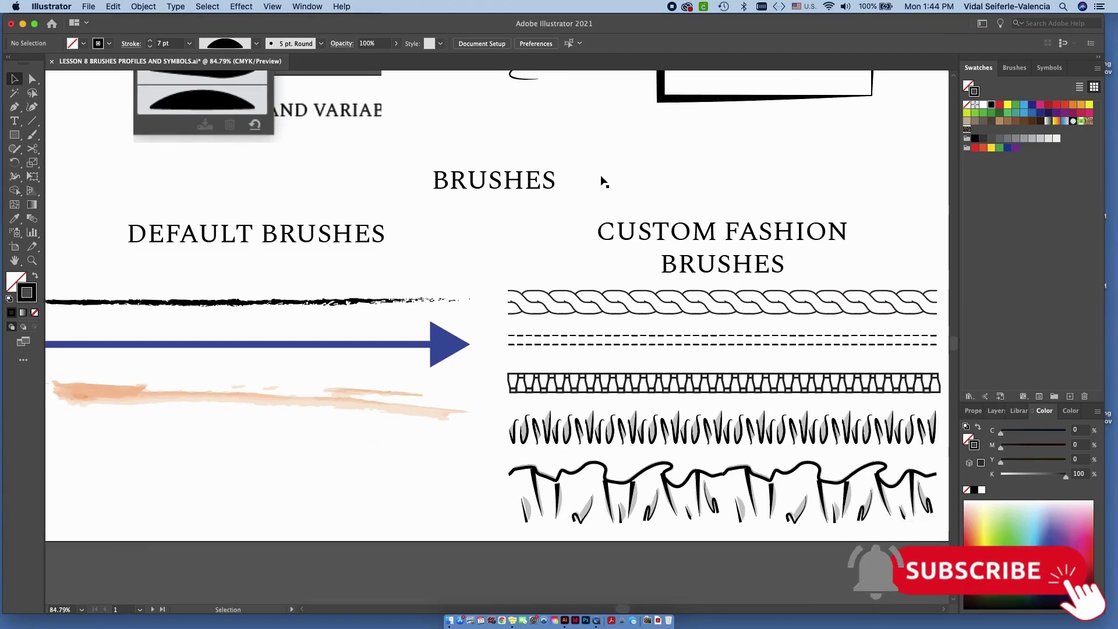
{"action": "scroll", "coordinate": [612, 184], "scroll_direction": "down", "scroll_amount": 1}
{"action": "scroll", "coordinate": [611, 184], "scroll_direction": "down", "scroll_amount": 3}
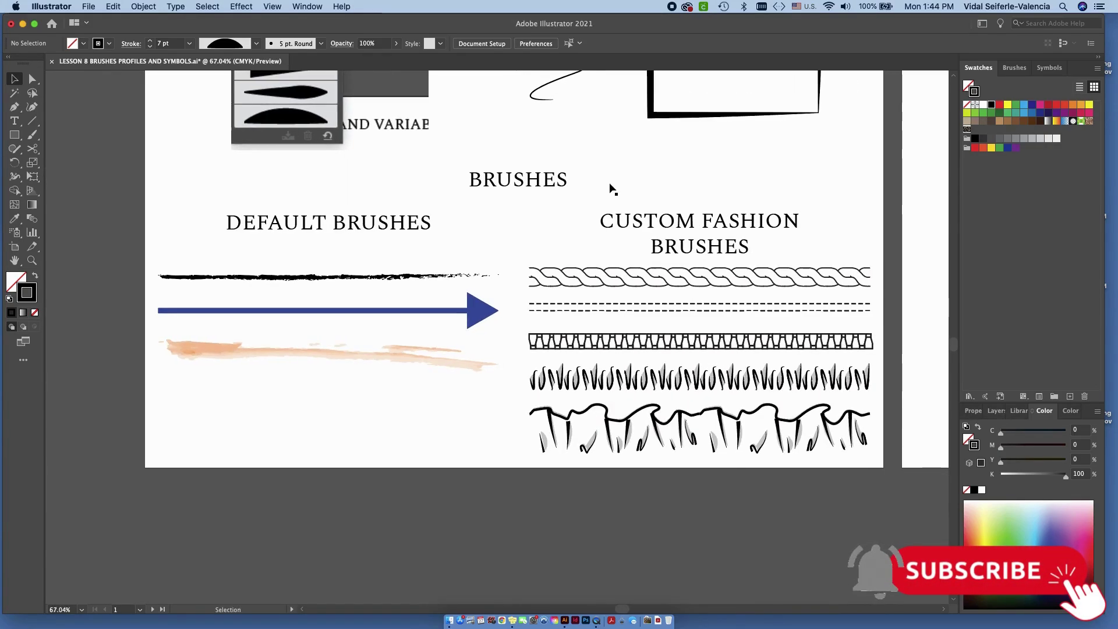
{"action": "scroll", "coordinate": [629, 232], "scroll_direction": "up", "scroll_amount": 2}
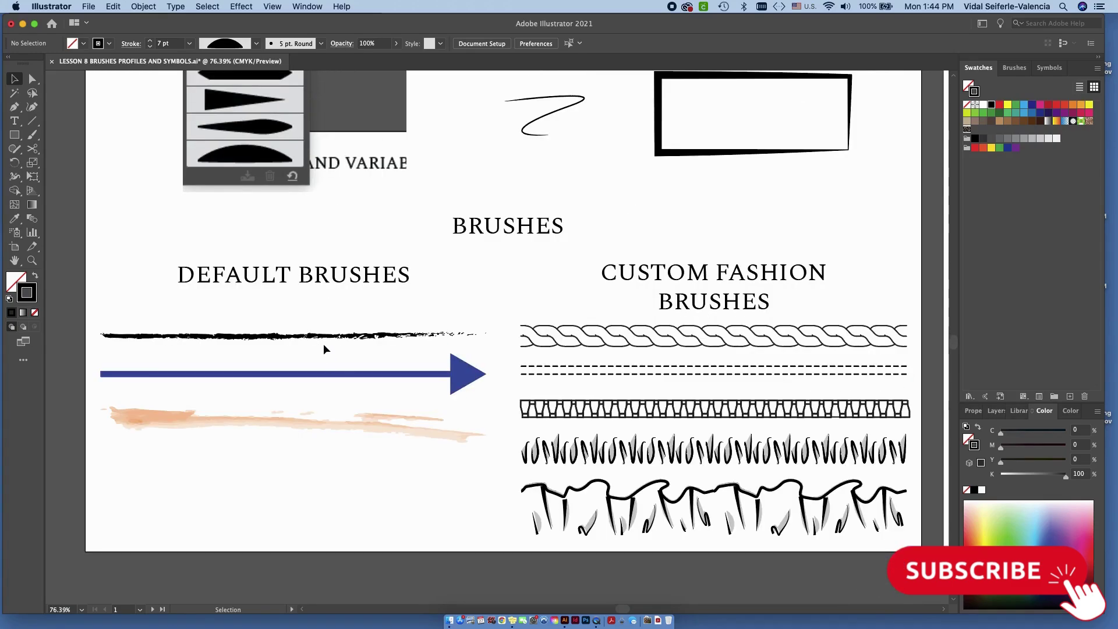
{"action": "key", "text": "p"}
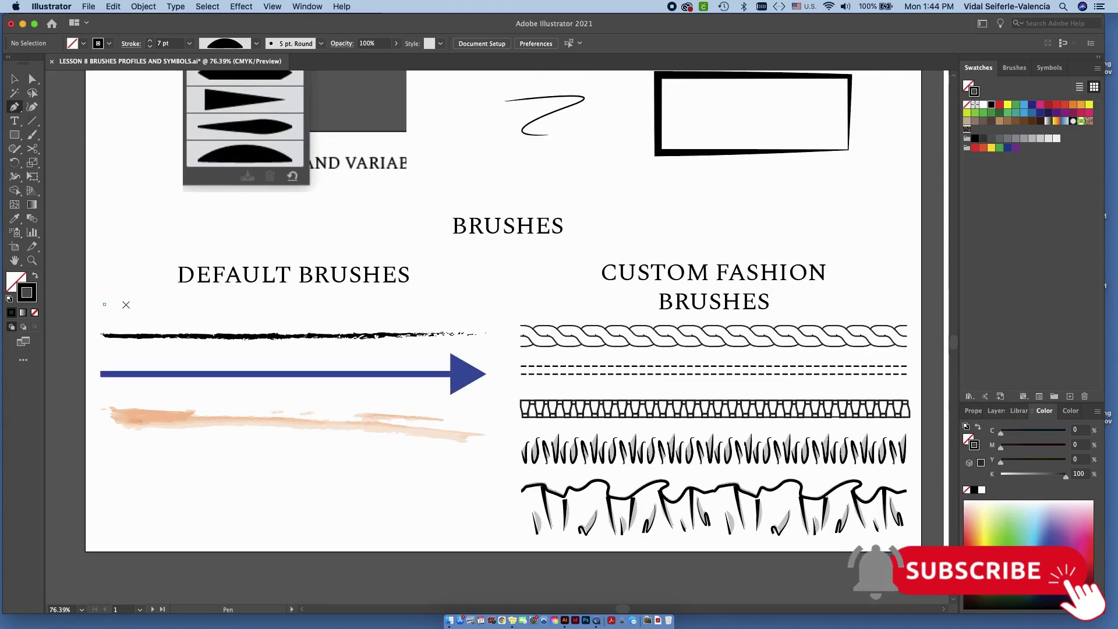
{"action": "left_click", "coordinate": [470, 304]}
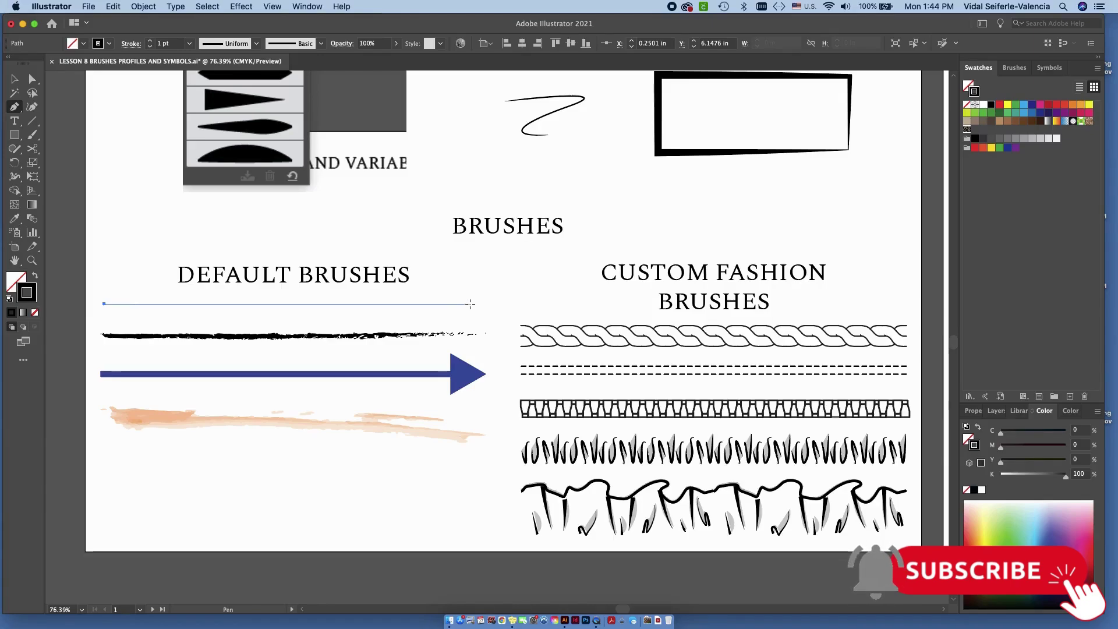
{"action": "key", "text": "v"}
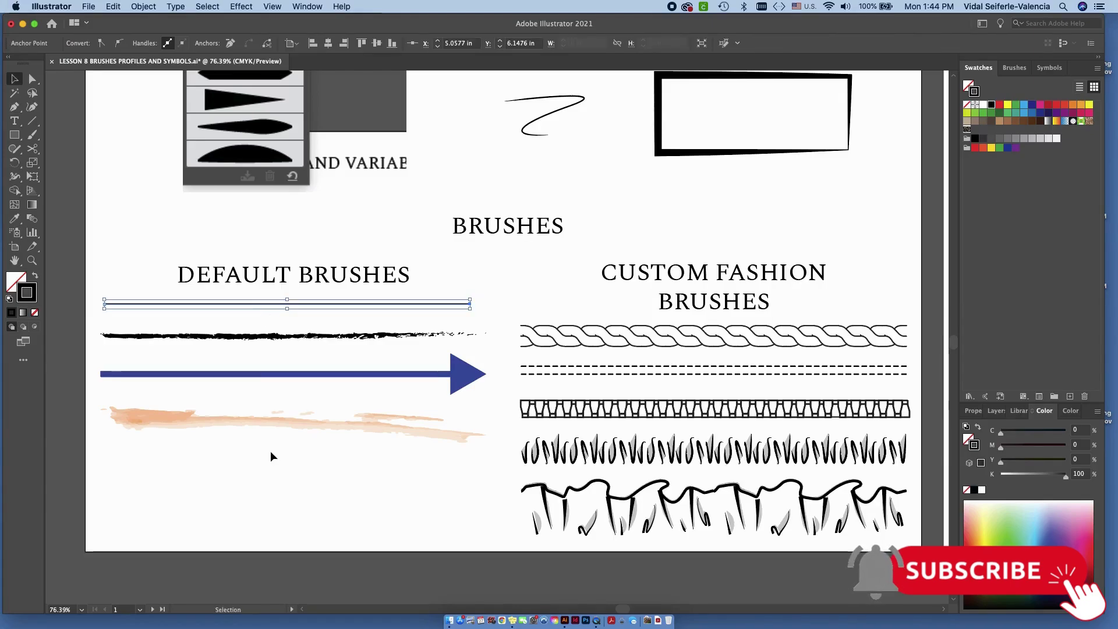
{"action": "left_click", "coordinate": [273, 457]}
Step: Set the stroke weight of the line directly under the Default Brushes heading to 5 pt
{"action": "left_click", "coordinate": [165, 304]}
{"action": "left_click", "coordinate": [149, 40]}
{"action": "left_click", "coordinate": [150, 40]}
{"action": "left_click", "coordinate": [149, 41]}
{"action": "left_click", "coordinate": [149, 40]}
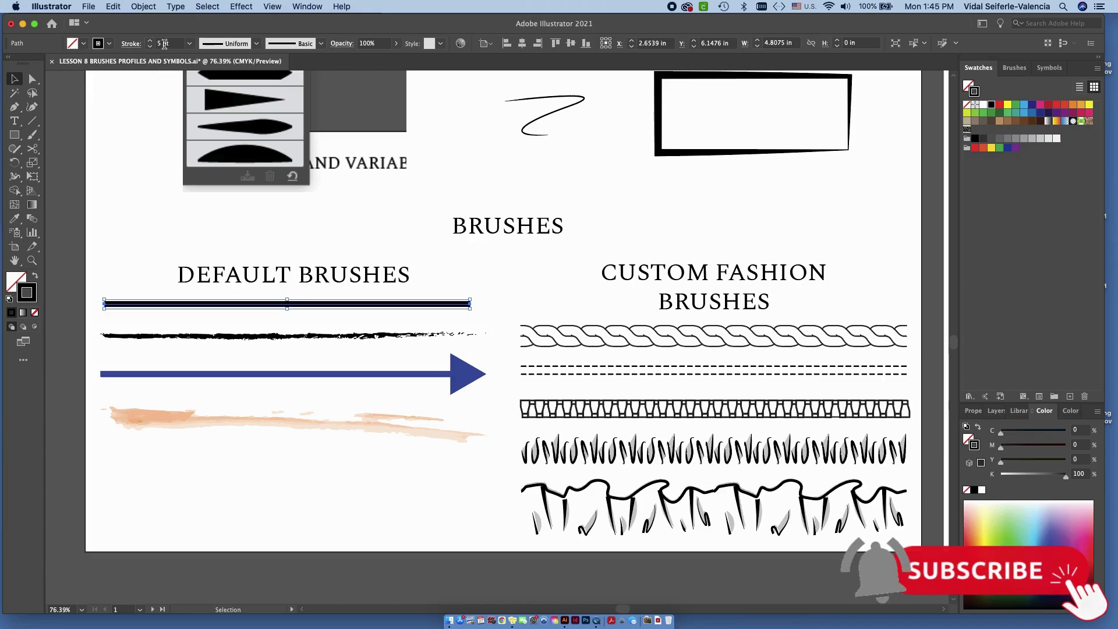
Step: Browse the available brush definitions and open the Artistic_Paintbrush brush library
{"action": "left_click", "coordinate": [321, 44]}
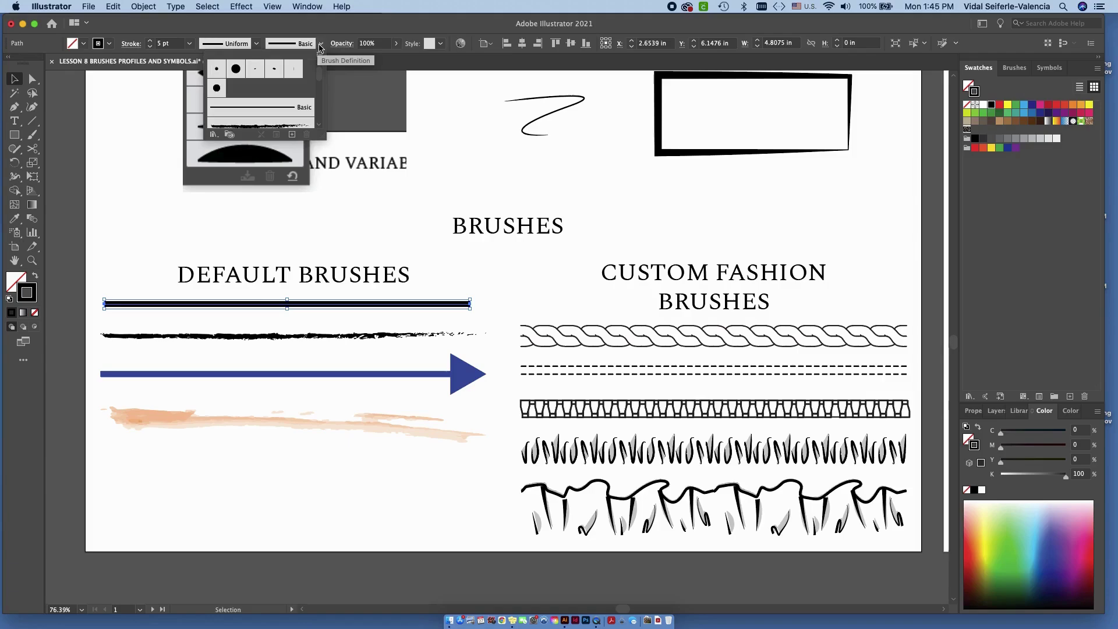
{"action": "left_click_drag", "start_coordinate": [325, 151], "coordinate": [325, 302]}
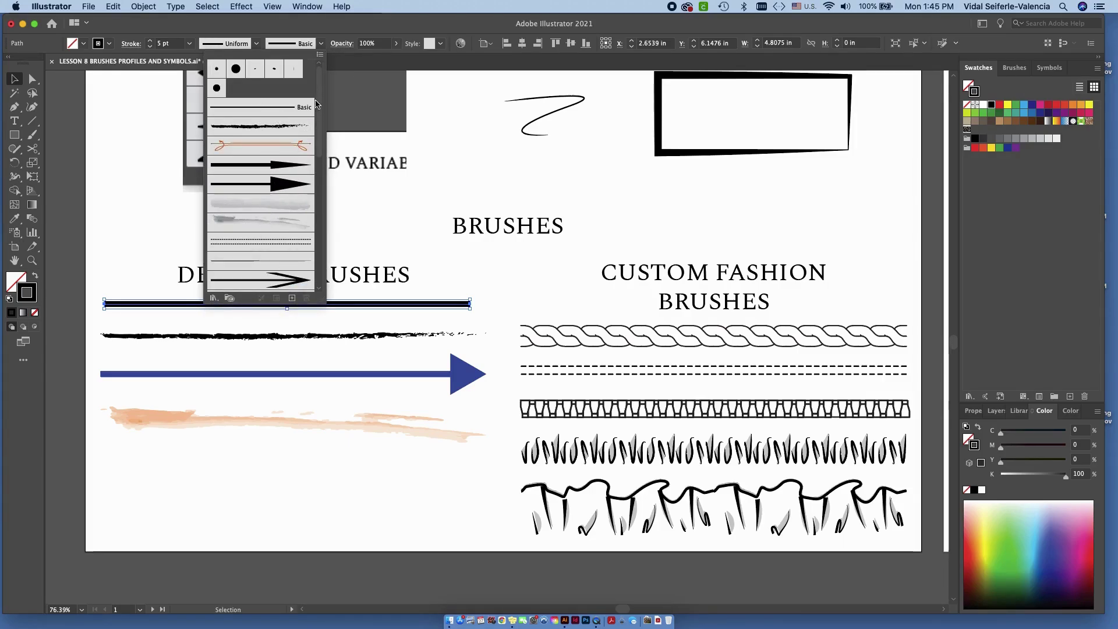
{"action": "scroll", "coordinate": [320, 131], "scroll_direction": "down", "scroll_amount": 5}
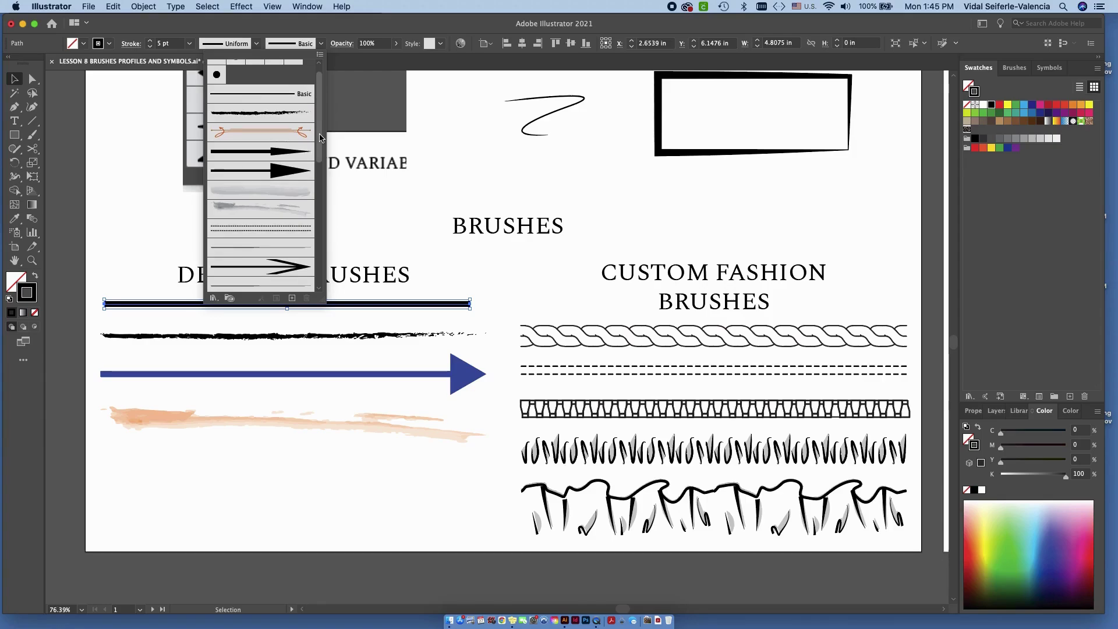
{"action": "scroll", "coordinate": [296, 102], "scroll_direction": "up", "scroll_amount": 5}
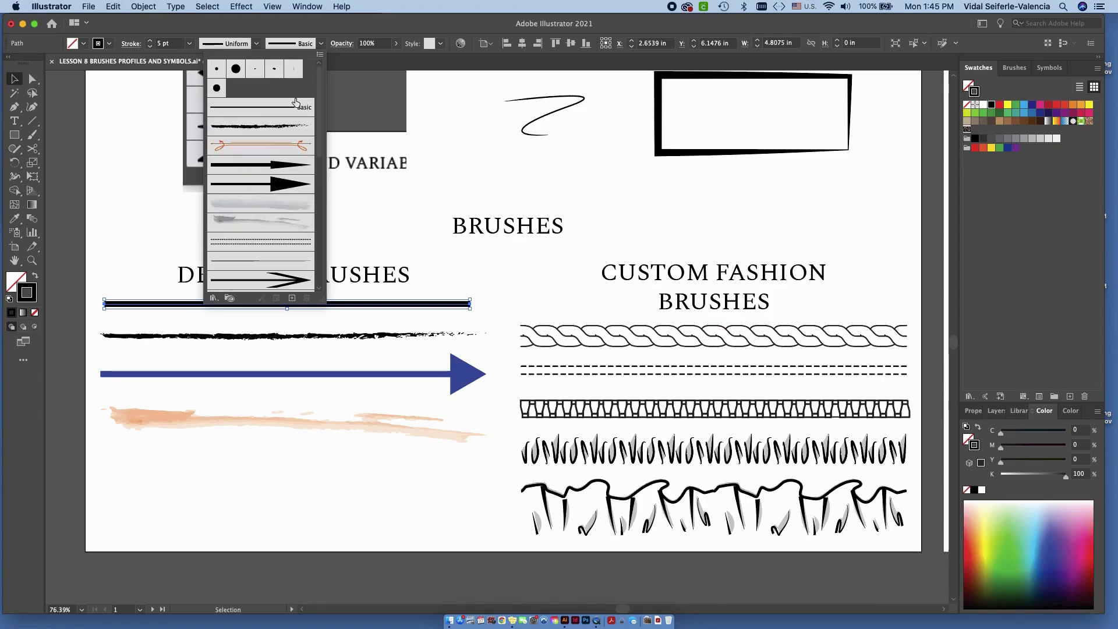
{"action": "left_click", "coordinate": [214, 300]}
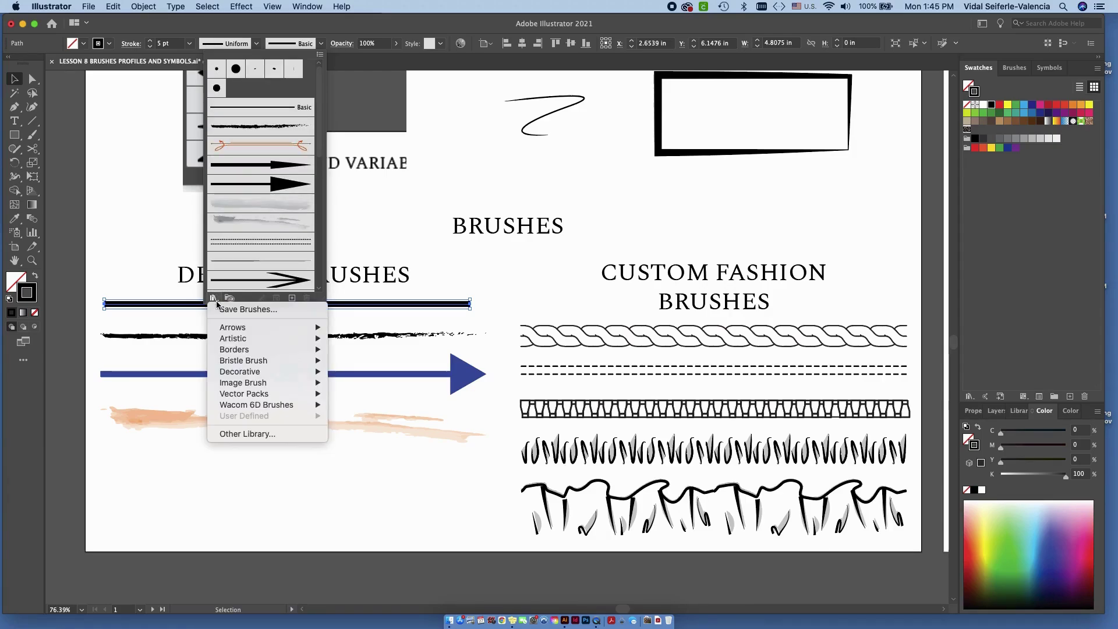
{"action": "mouse_move", "coordinate": [293, 396]}
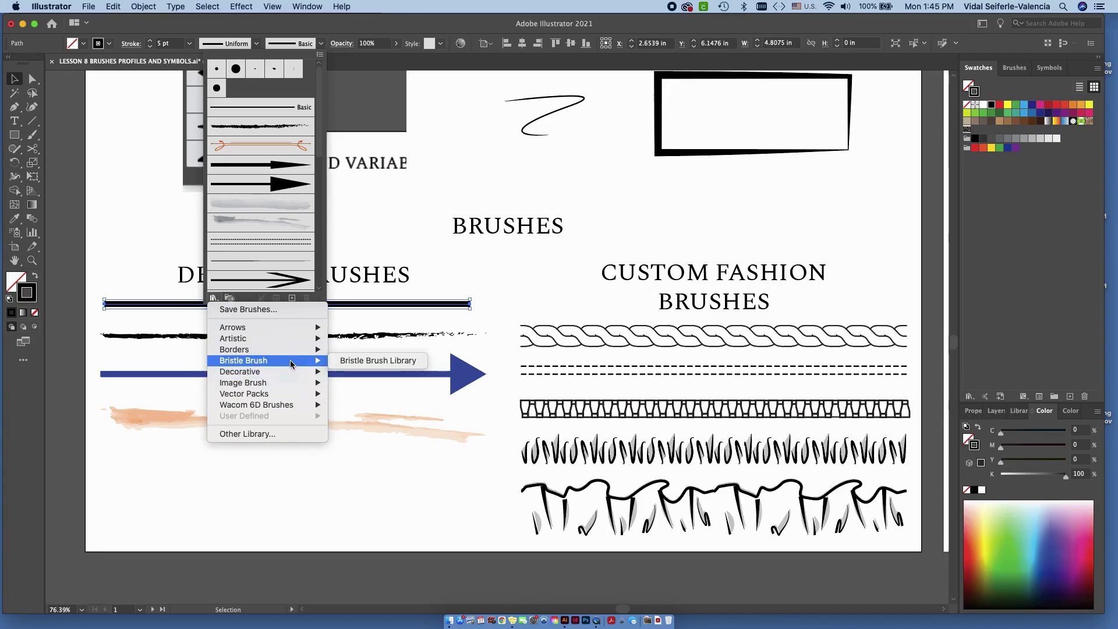
{"action": "mouse_move", "coordinate": [283, 345]}
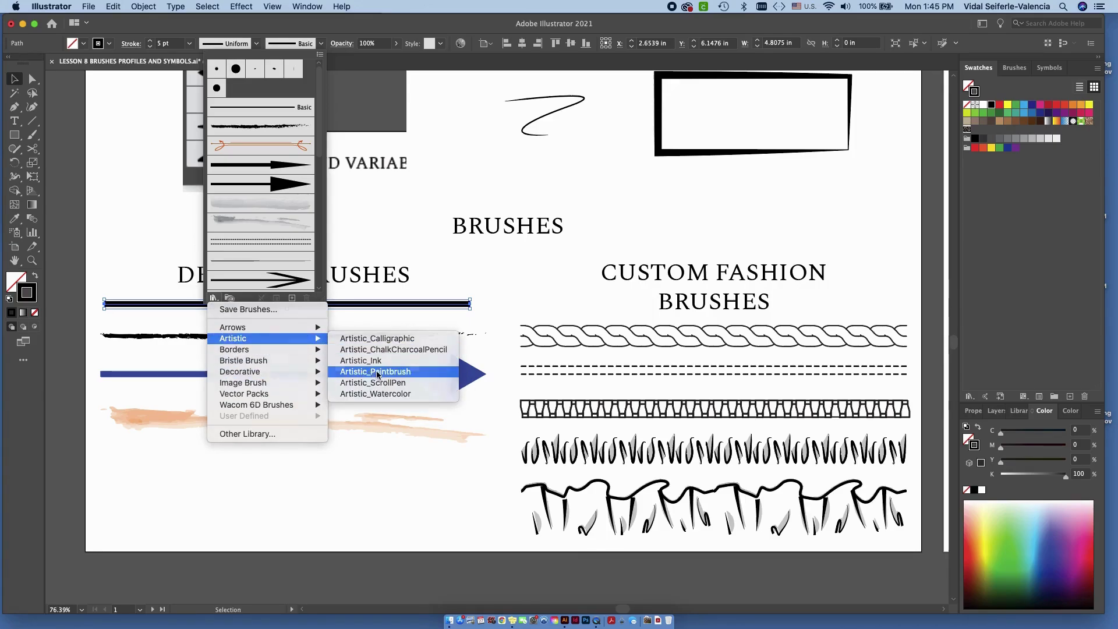
{"action": "left_click", "coordinate": [375, 376]}
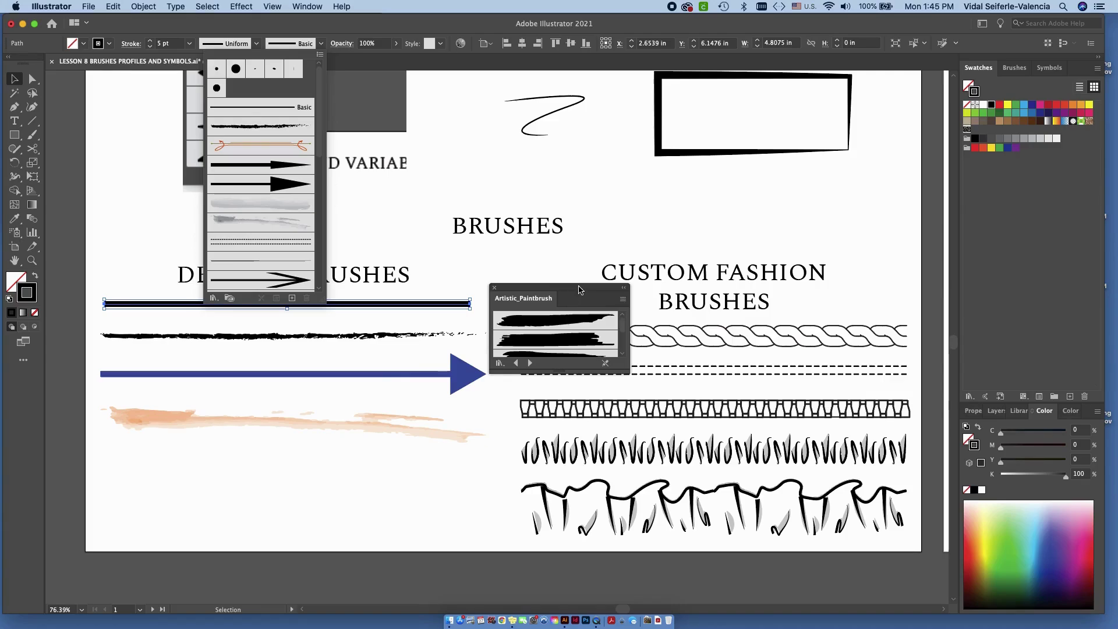
Step: Move the Artistic_Paintbrush library clear of the sample brushes and enlarge it to show more brushes
{"action": "left_click", "coordinate": [579, 292]}
{"action": "left_click_drag", "start_coordinate": [582, 293], "coordinate": [654, 138]}
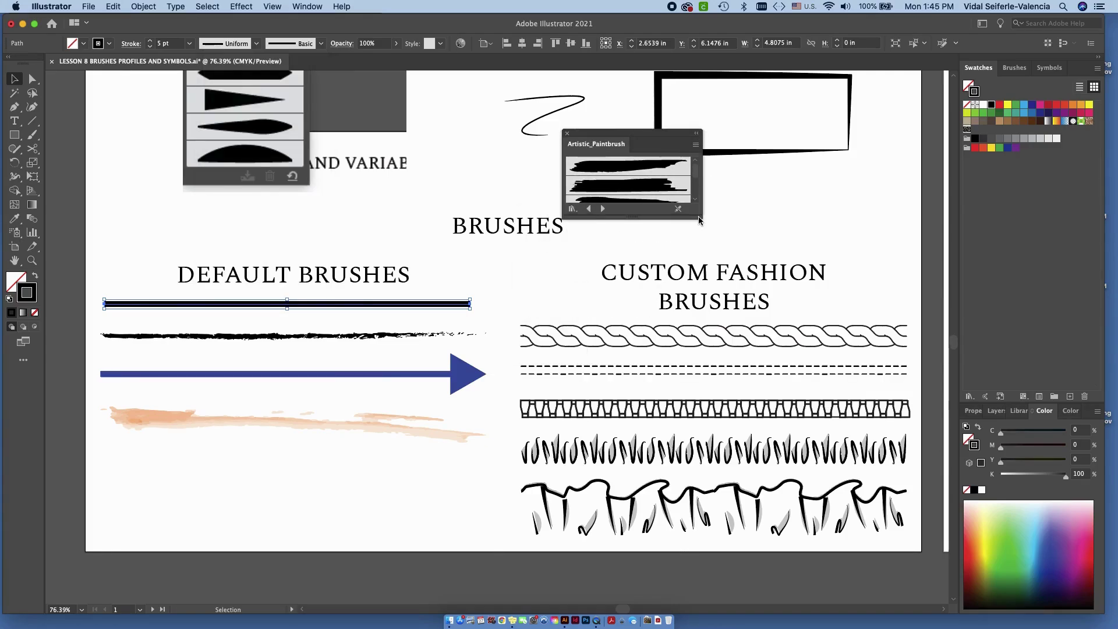
{"action": "left_click_drag", "start_coordinate": [702, 218], "coordinate": [721, 268]}
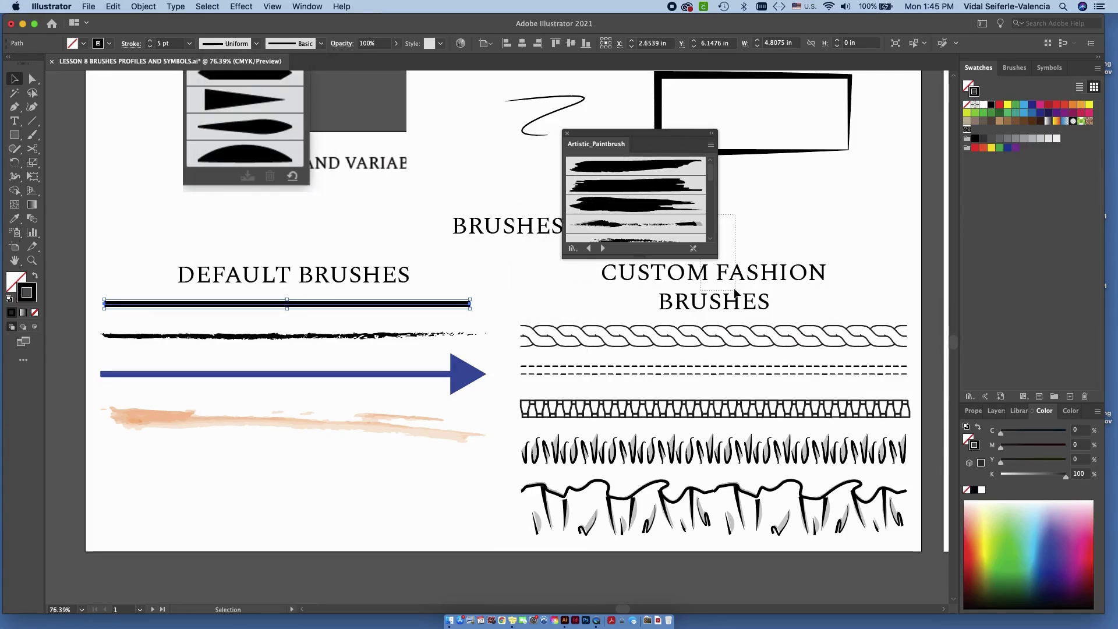
{"action": "left_click", "coordinate": [722, 273]}
Step: Apply the fourth Artistic_Paintbrush brush, the broken dry stroke, to the line under the Default Brushes heading, leaving it deselected
{"action": "left_click", "coordinate": [463, 304]}
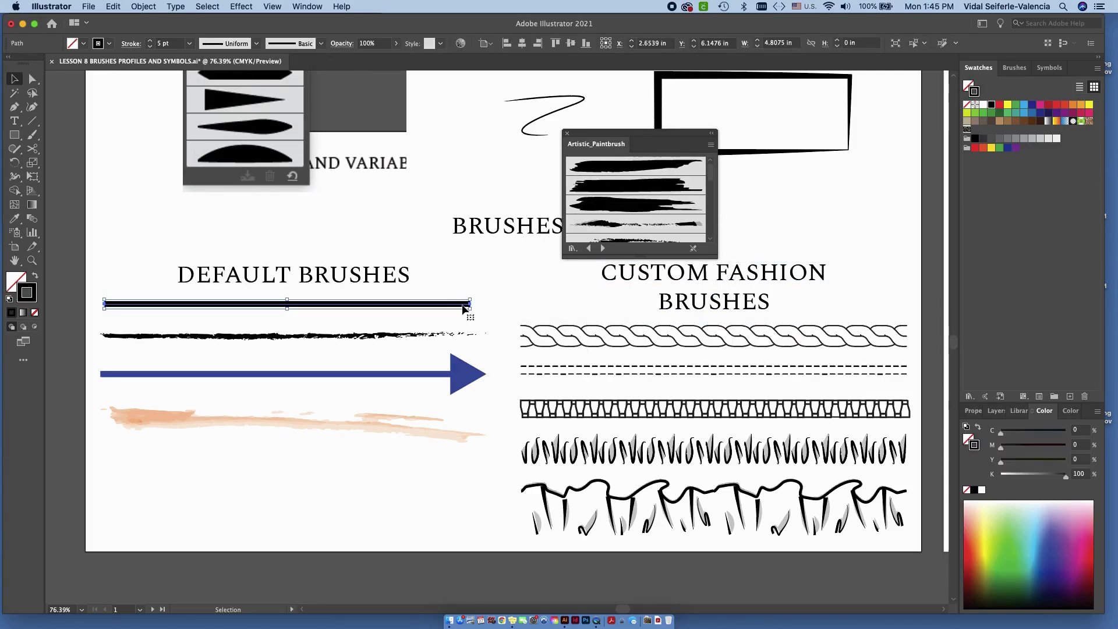
{"action": "left_click", "coordinate": [651, 223]}
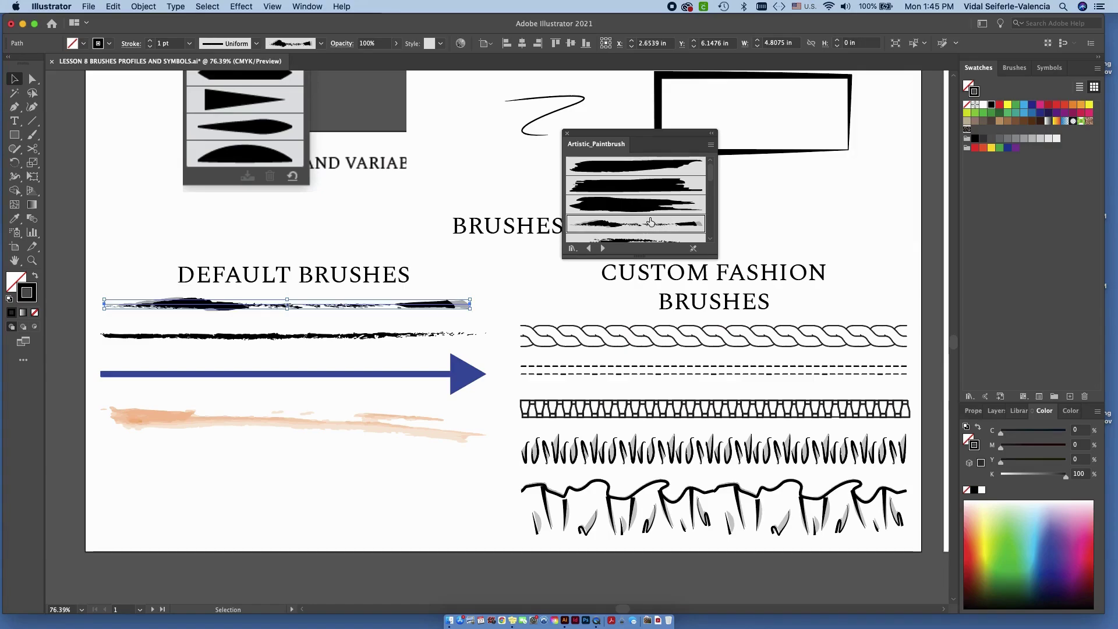
{"action": "left_click", "coordinate": [471, 287]}
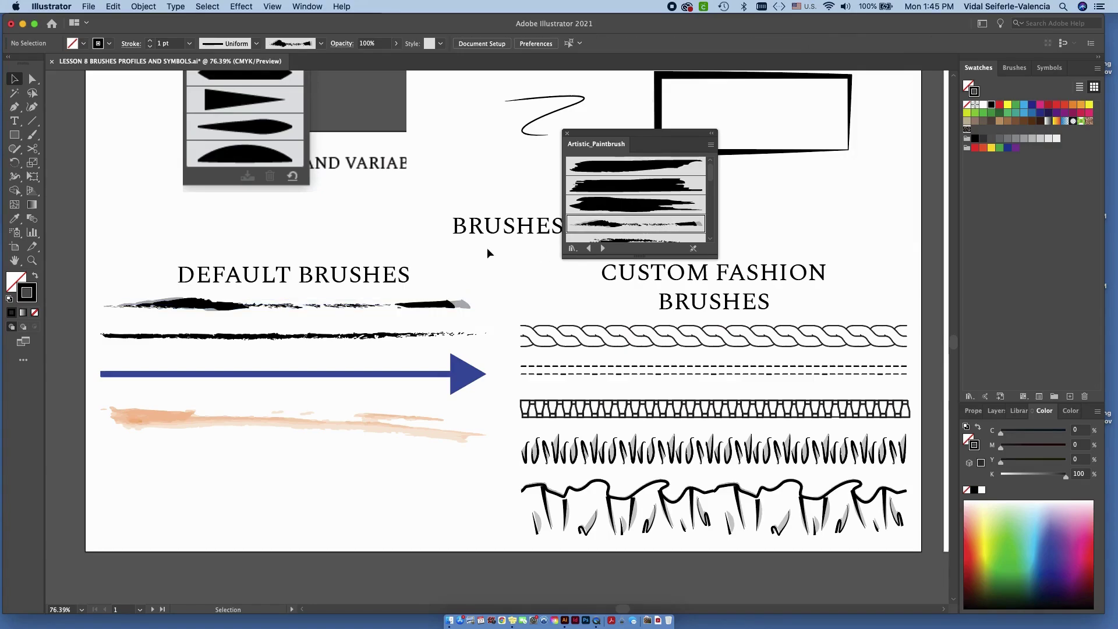
Step: Examine the brushes used on the charcoal, blue arrow and orange watercolor sample lines, selecting each in turn
{"action": "mouse_move", "coordinate": [376, 463]}
{"action": "left_mouse_down"}
{"action": "mouse_move", "coordinate": [352, 407]}
{"action": "mouse_move", "coordinate": [337, 302]}
{"action": "left_mouse_up"}
{"action": "left_click", "coordinate": [366, 487]}
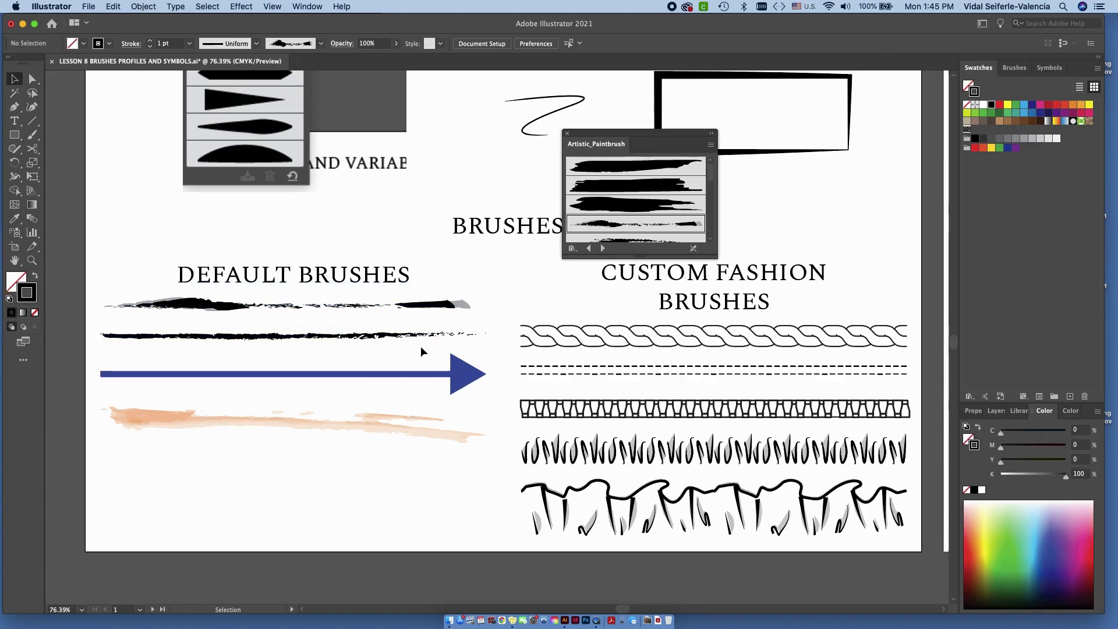
{"action": "left_click", "coordinate": [387, 342]}
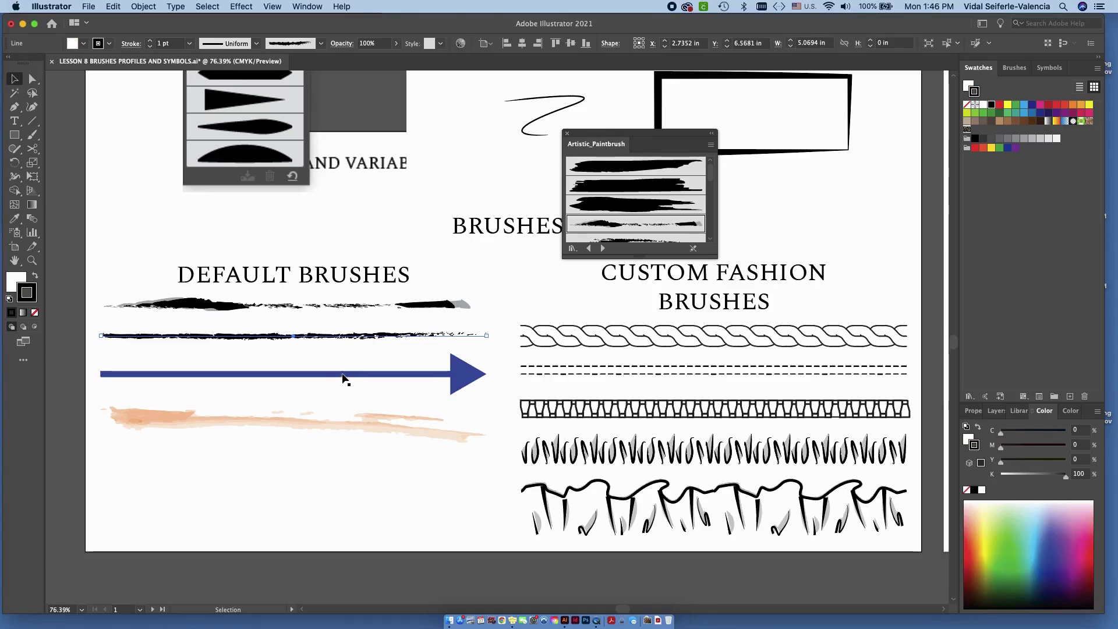
{"action": "left_click", "coordinate": [347, 374]}
{"action": "left_click", "coordinate": [354, 422]}
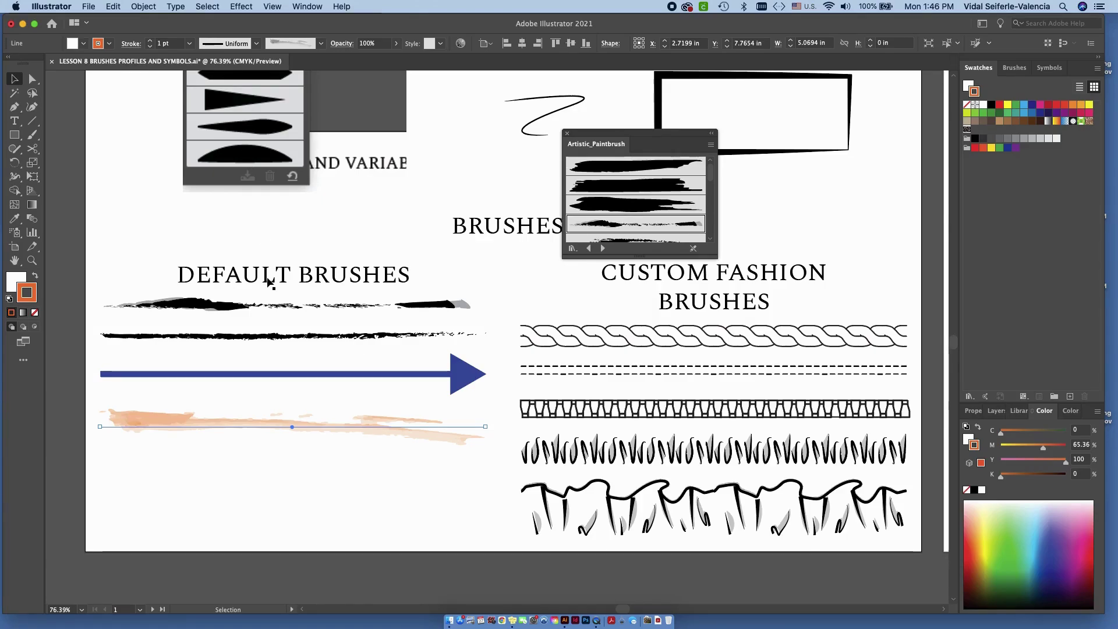
Step: Set the stroke weight of the paintbrush line under the Default Brushes heading to 0.25 pt
{"action": "left_click", "coordinate": [317, 317]}
{"action": "left_click", "coordinate": [313, 308]}
{"action": "left_click", "coordinate": [150, 46]}
{"action": "left_click", "coordinate": [149, 46]}
{"action": "left_click", "coordinate": [150, 46]}
{"action": "left_click", "coordinate": [167, 232]}
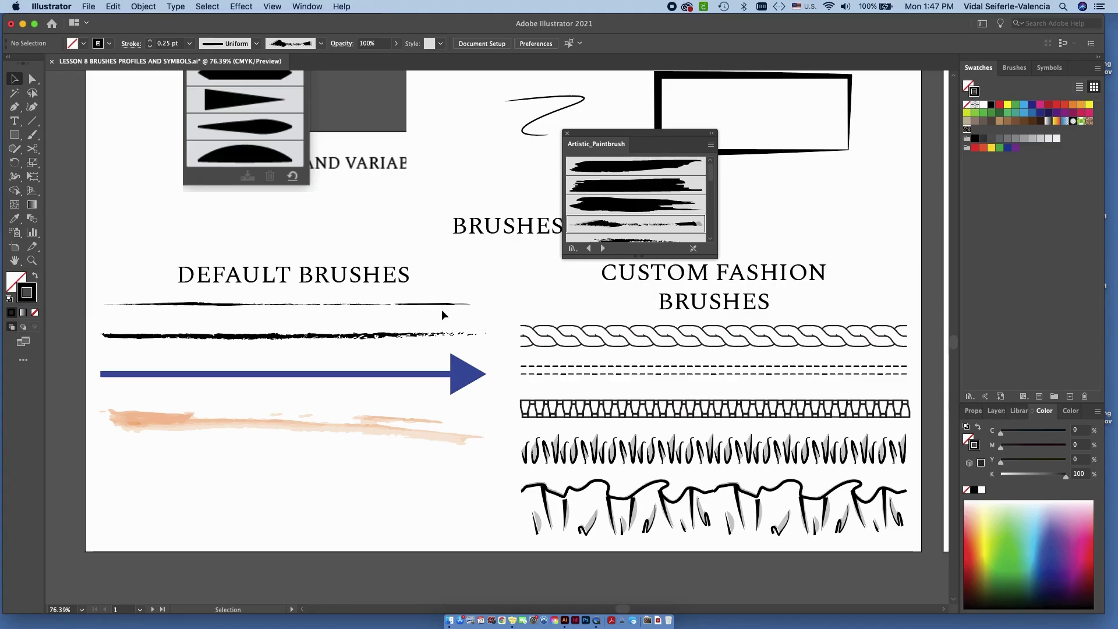
Step: Close the Artistic_Paintbrush library and bring the Custom Fashion Brushes samples into view
{"action": "scroll", "coordinate": [766, 201], "scroll_direction": "right", "scroll_amount": 3}
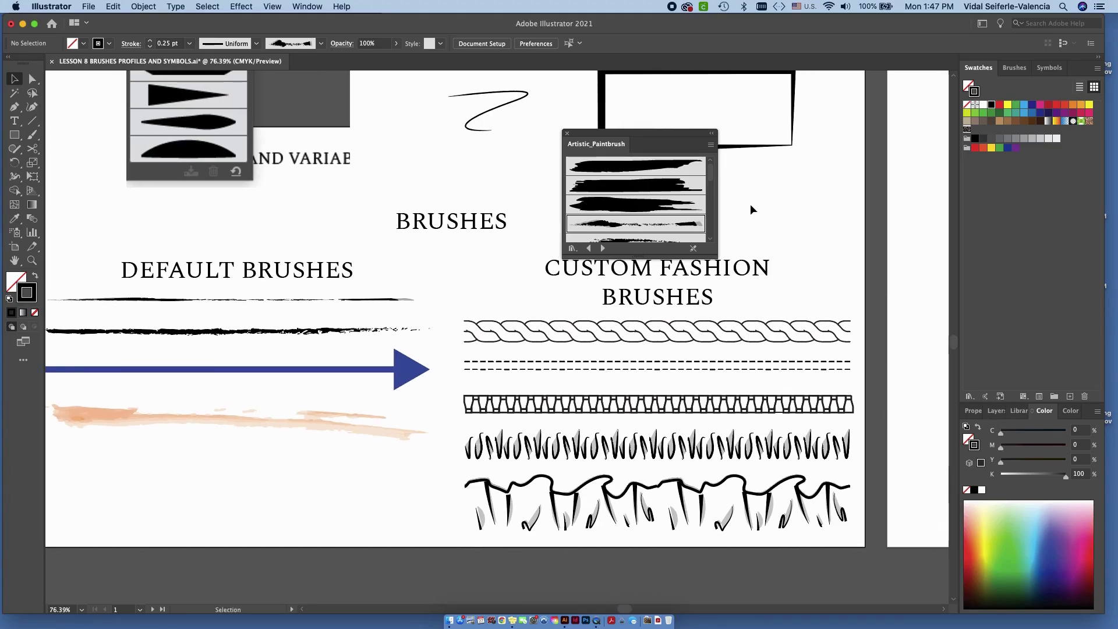
{"action": "left_click", "coordinate": [567, 133]}
{"action": "left_click_drag", "start_coordinate": [779, 213], "coordinate": [693, 209]}
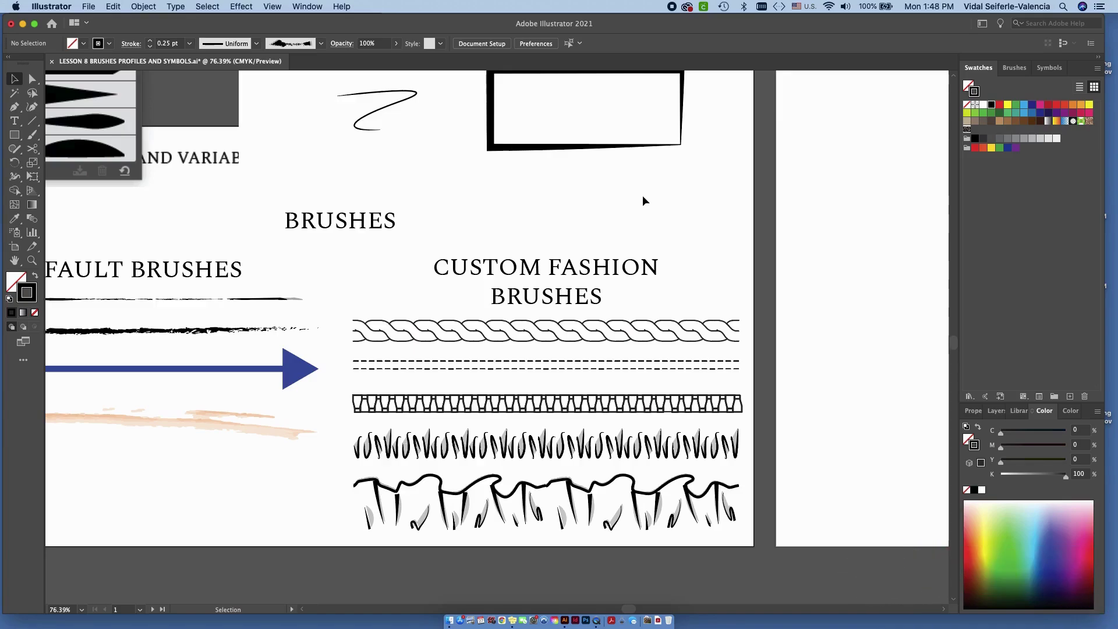
Step: Examine the cable, double-stitch, rib and fur samples under Custom Fashion Brushes, selecting each line in turn
{"action": "left_click", "coordinate": [560, 328]}
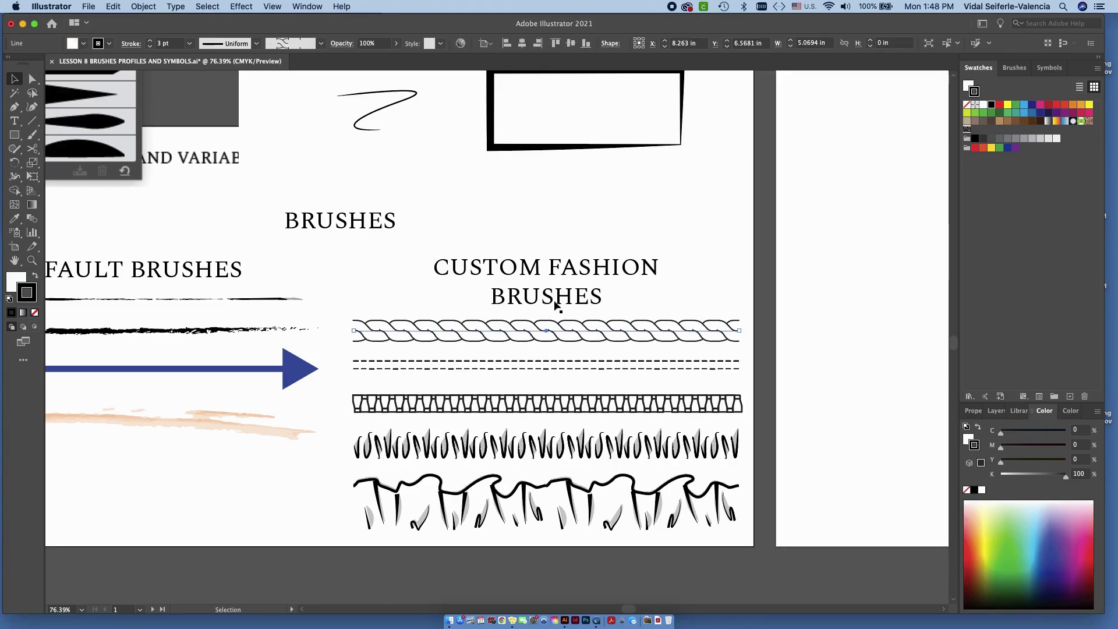
{"action": "left_click", "coordinate": [656, 359]}
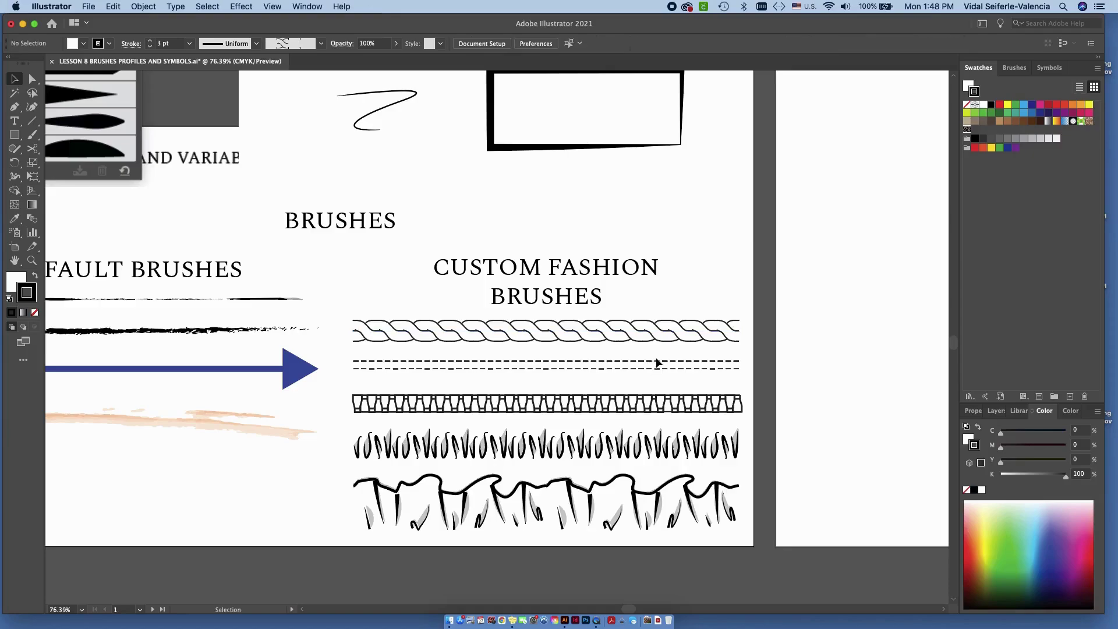
{"action": "left_click", "coordinate": [716, 361]}
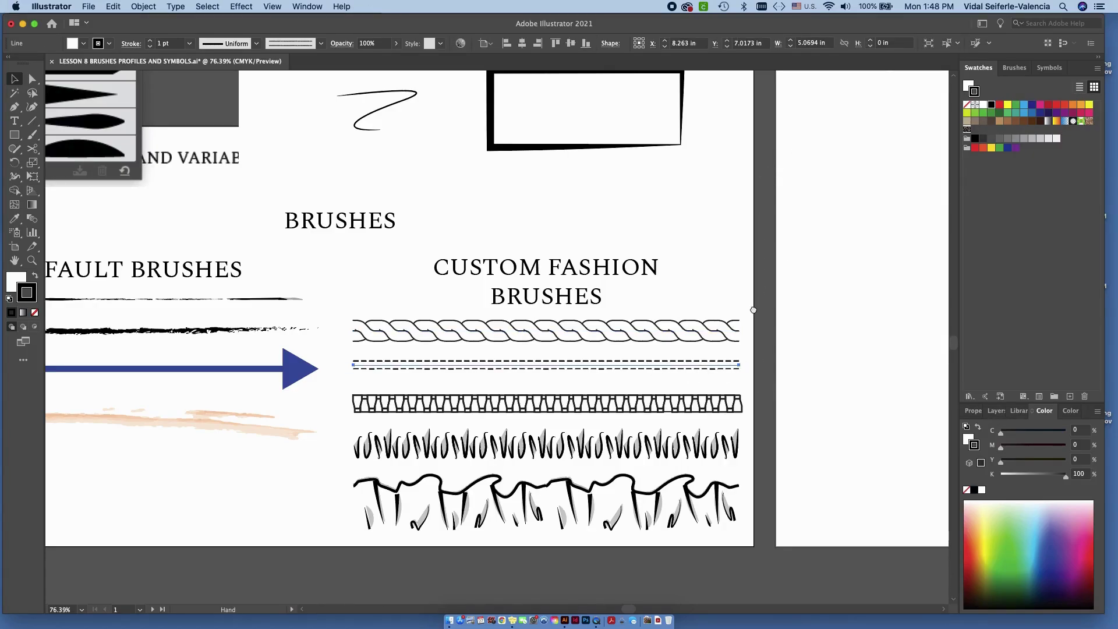
{"action": "scroll", "coordinate": [758, 288], "scroll_direction": "down", "scroll_amount": 2}
{"action": "left_click", "coordinate": [680, 379]}
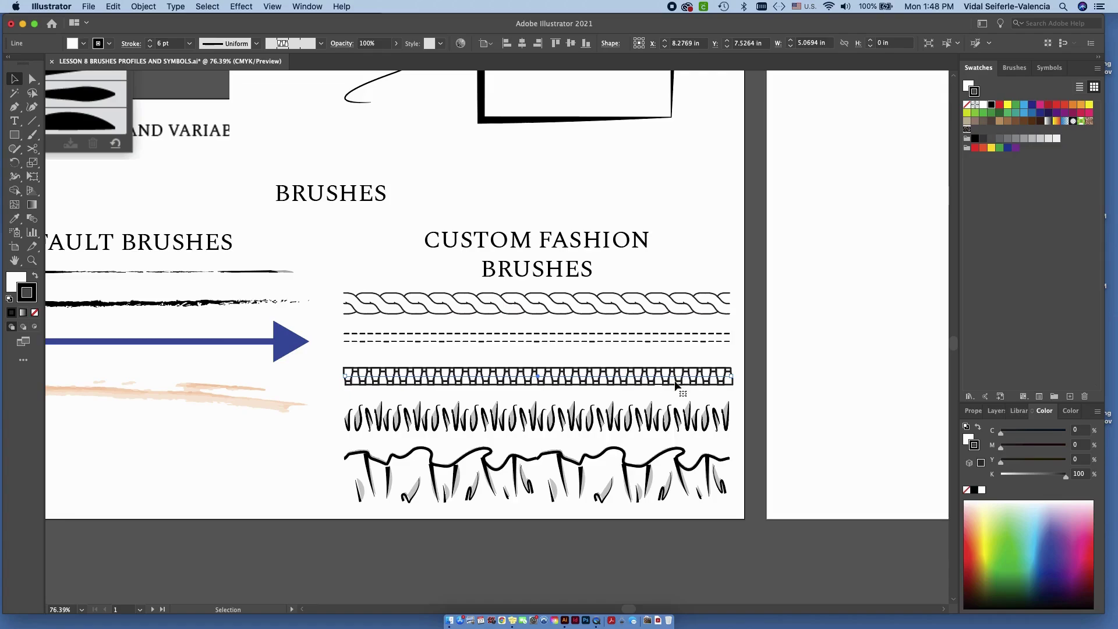
{"action": "left_click", "coordinate": [756, 379]}
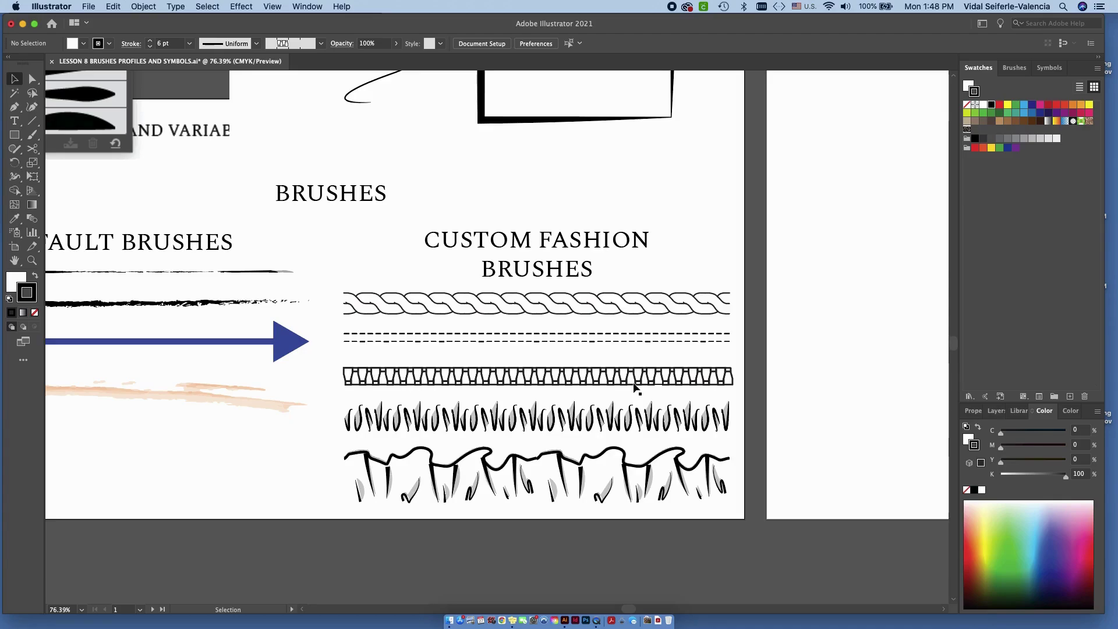
{"action": "left_click", "coordinate": [589, 418]}
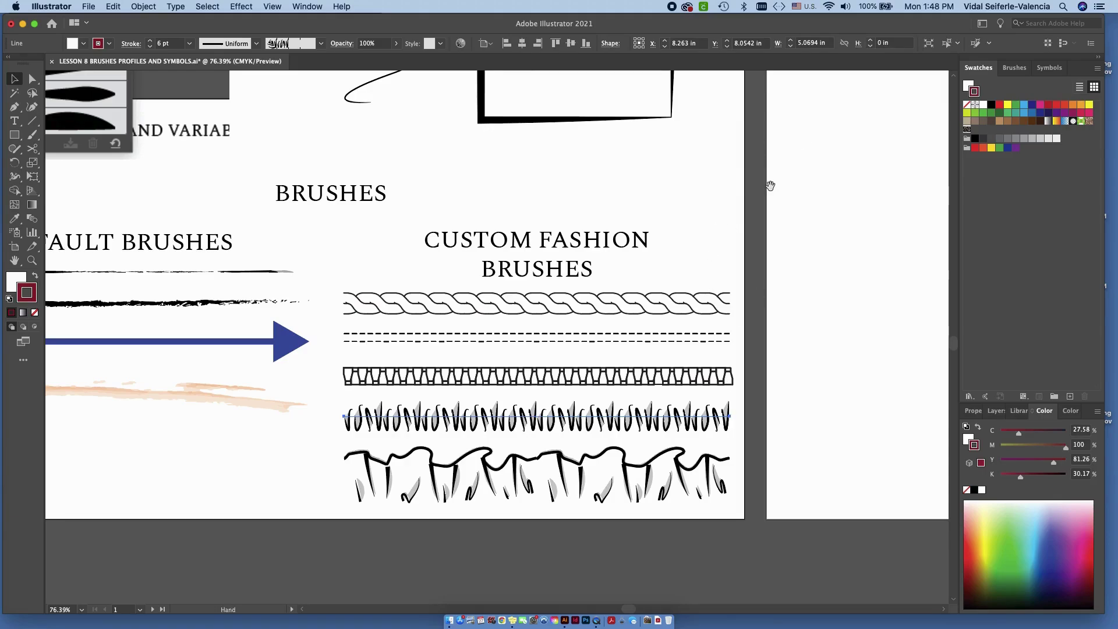
Step: Select the fur brush line under the Applying Variable Widths to Brushes heading to examine its width profile
{"action": "scroll", "coordinate": [735, 194], "scroll_direction": "right", "scroll_amount": 2}
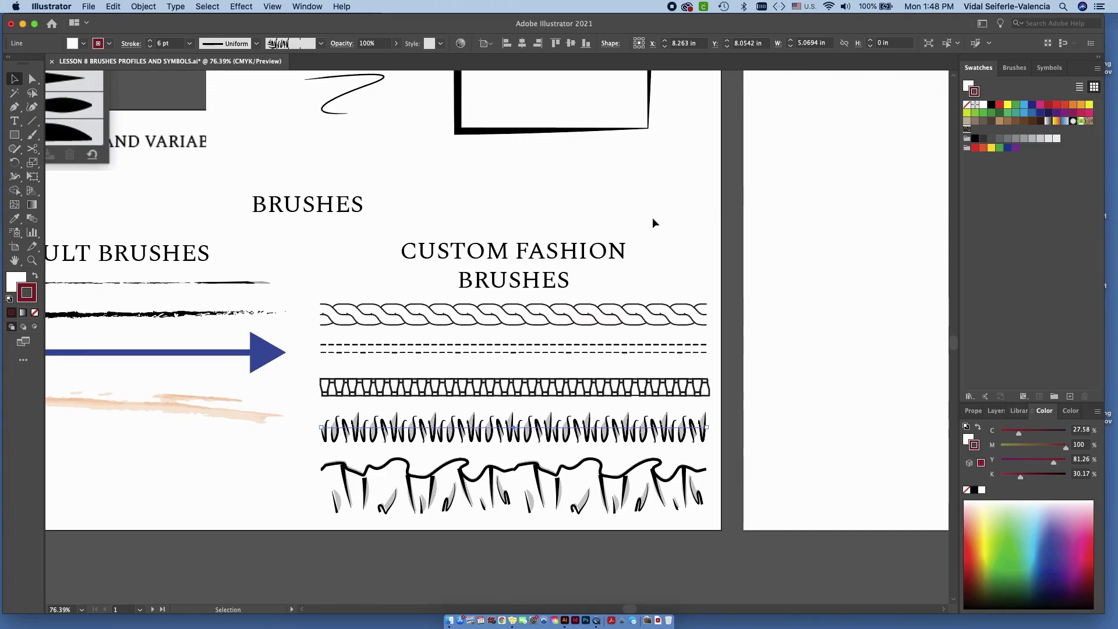
{"action": "mouse_move", "coordinate": [432, 337]}
{"action": "left_mouse_down"}
{"action": "mouse_move", "coordinate": [716, 211]}
{"action": "mouse_move", "coordinate": [570, 240]}
{"action": "left_mouse_up"}
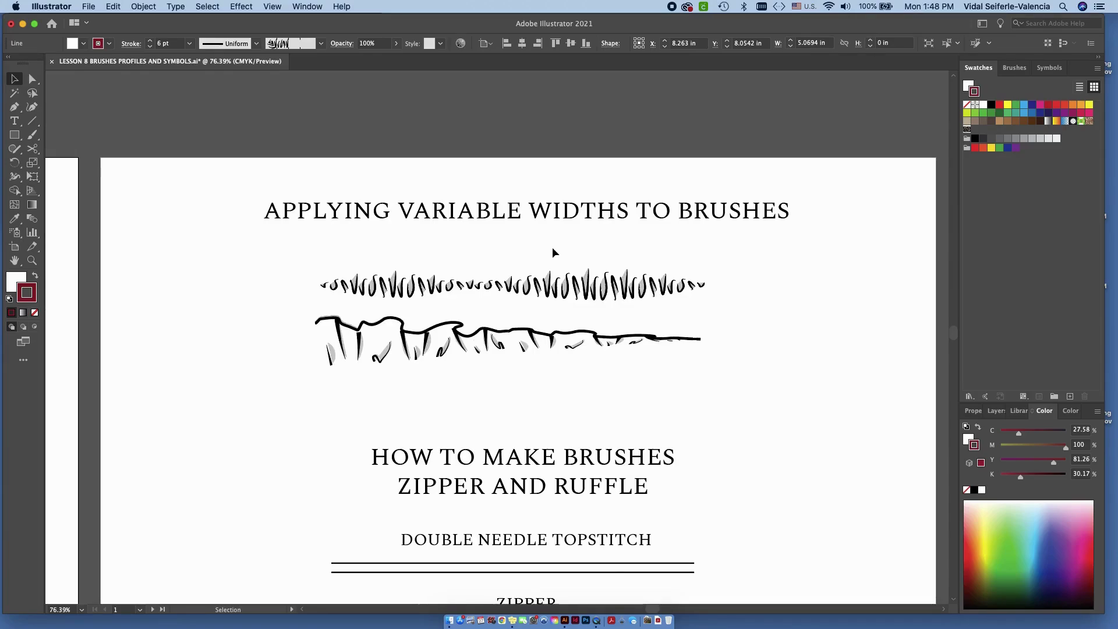
{"action": "left_click", "coordinate": [473, 278]}
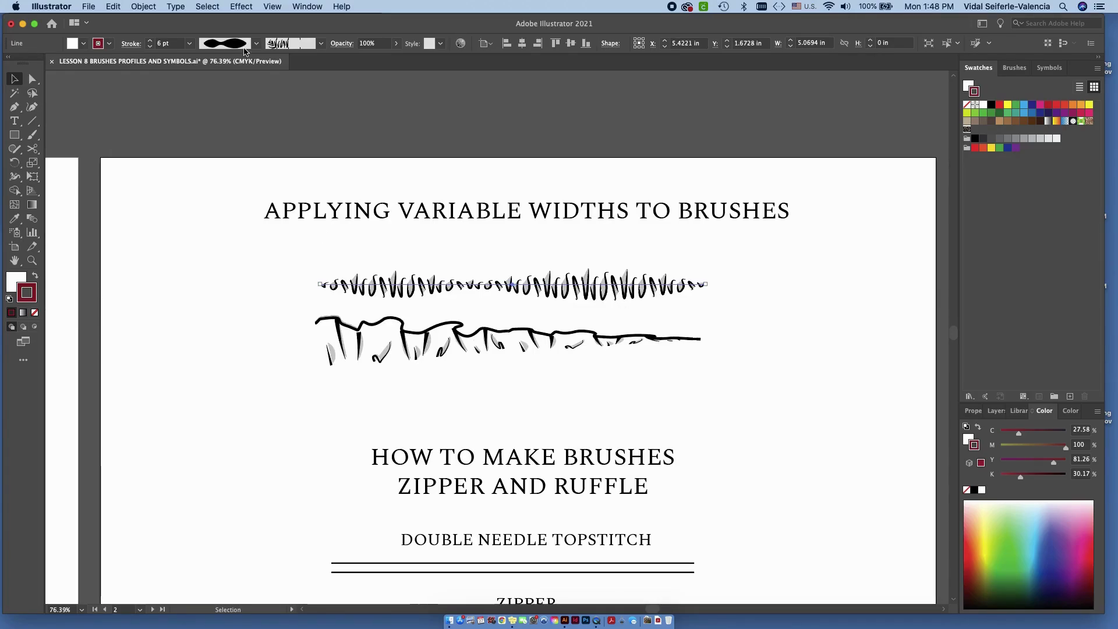
Step: Try the one-ended triangular taper on the fur brush line, then set its width profile to the ellipse tapered at both ends
{"action": "left_click", "coordinate": [245, 51]}
{"action": "left_click", "coordinate": [227, 85]}
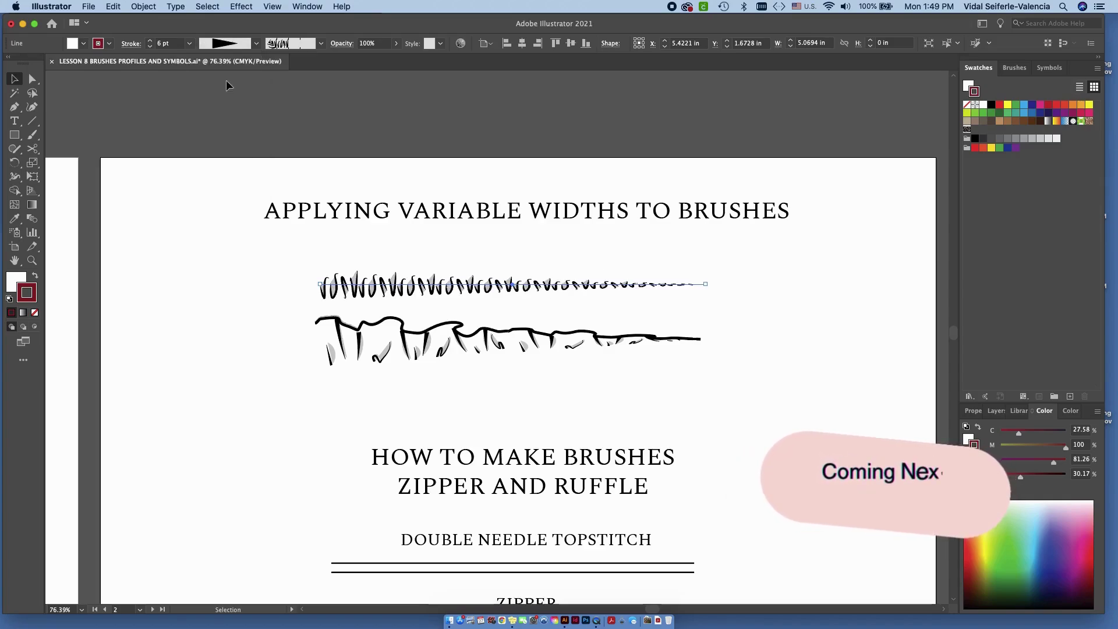
{"action": "left_click", "coordinate": [256, 44]}
{"action": "left_click", "coordinate": [228, 204]}
{"action": "left_click", "coordinate": [256, 43]}
{"action": "left_click", "coordinate": [219, 80]}
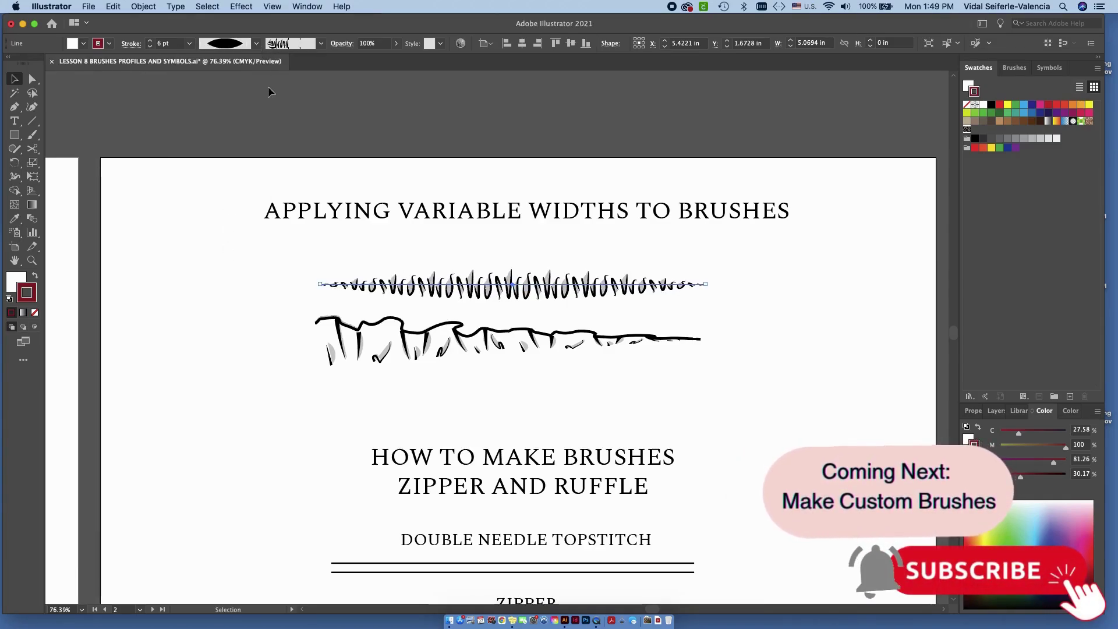
Step: Select the ruffle brush line below the fur line and examine its width profile among the available profiles
{"action": "left_click", "coordinate": [696, 339]}
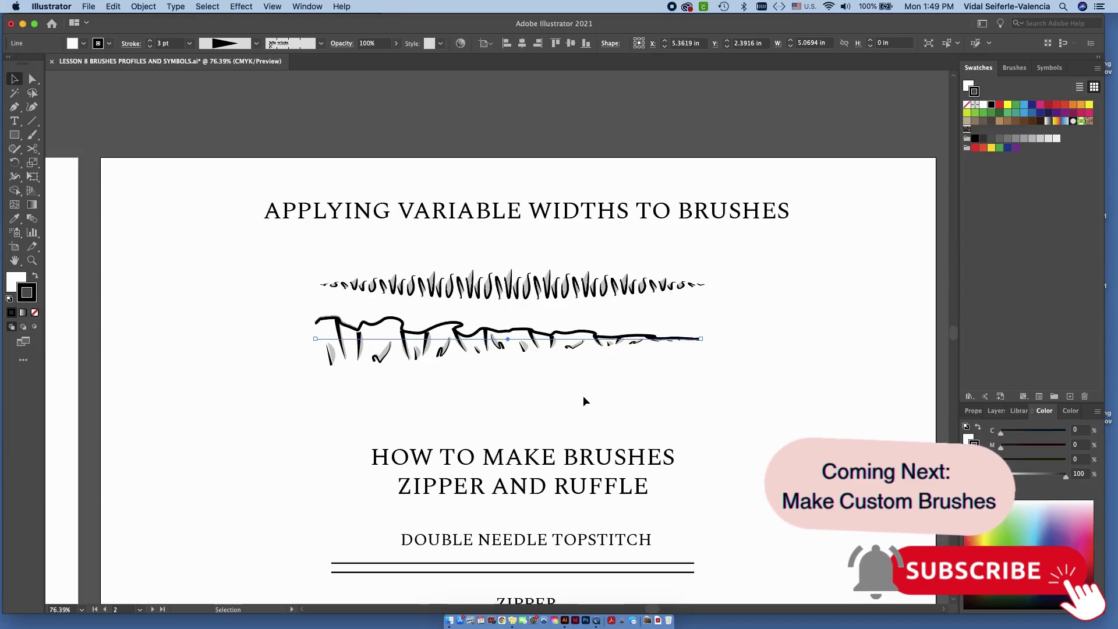
{"action": "left_click", "coordinate": [256, 44]}
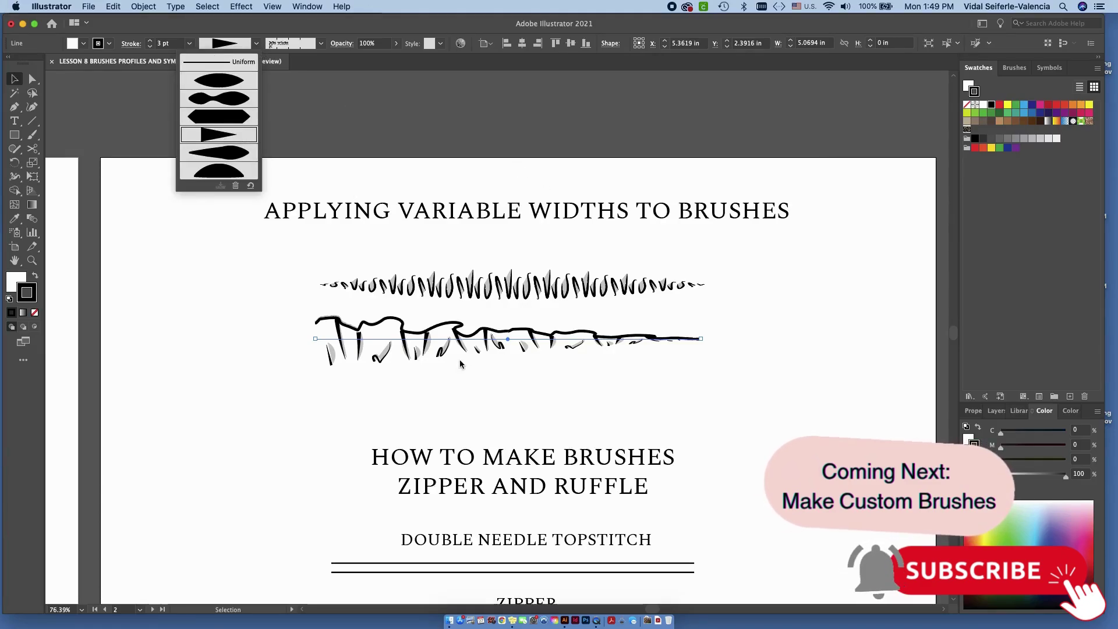
{"action": "left_click", "coordinate": [671, 390]}
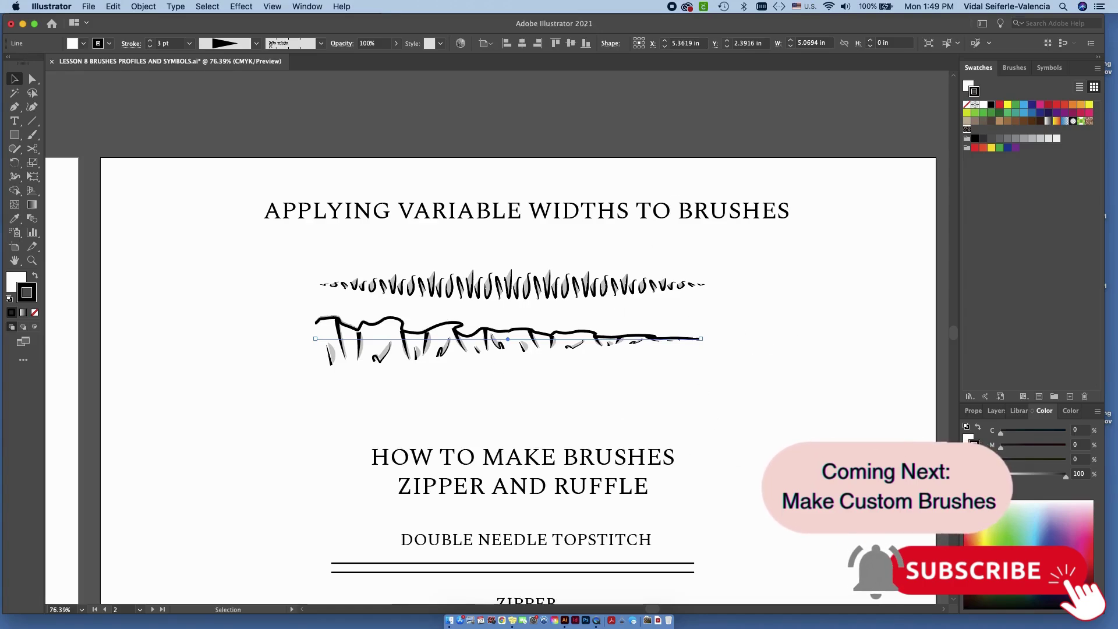
{"action": "left_click_drag", "start_coordinate": [788, 334], "coordinate": [758, 134]}
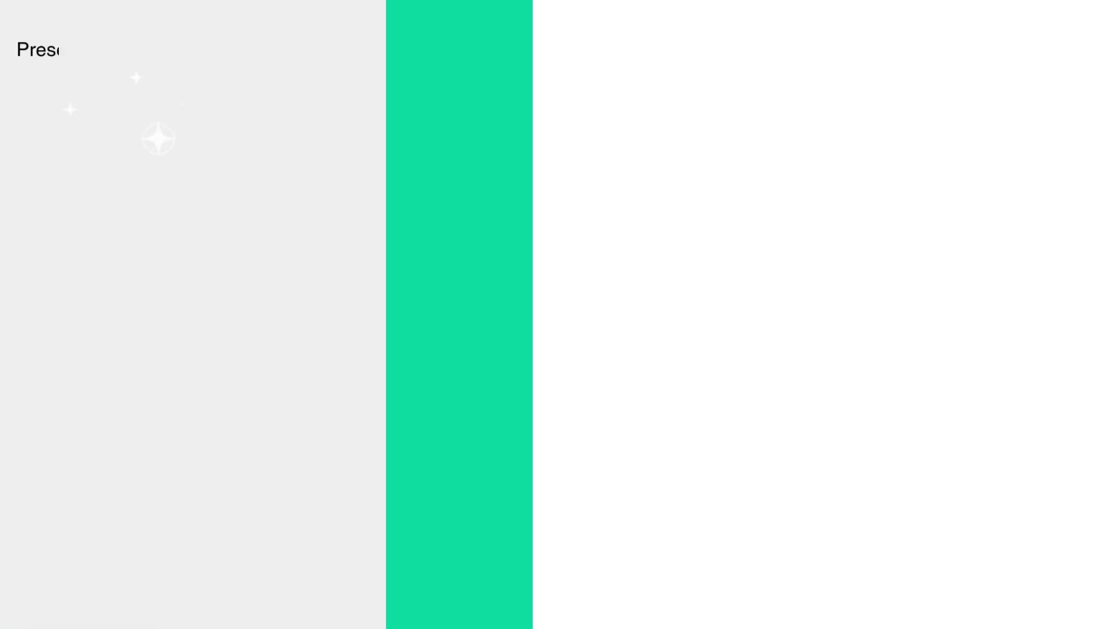